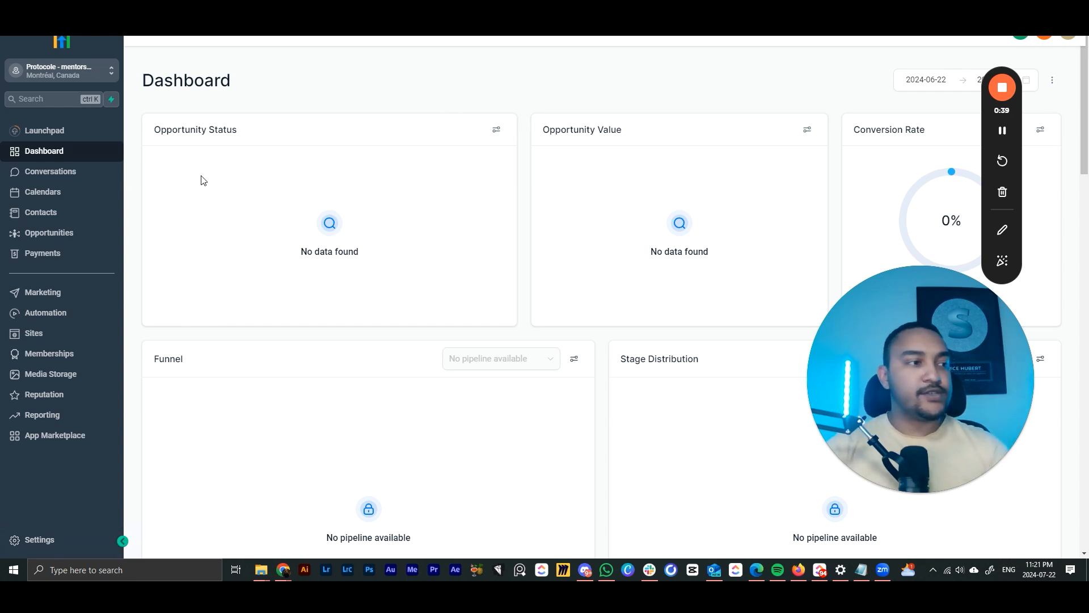
Open the Email Services settings and start creating a dedicated sending domain.
{"action": "left_click", "coordinate": [62, 540]}
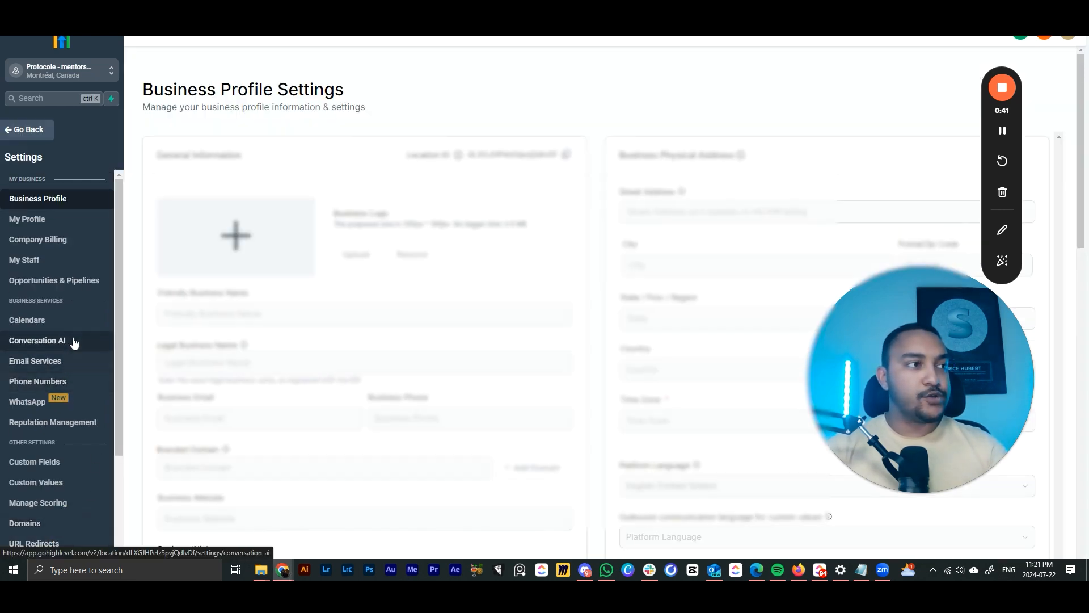
{"action": "scroll", "coordinate": [85, 318], "scroll_direction": "down", "scroll_amount": 1}
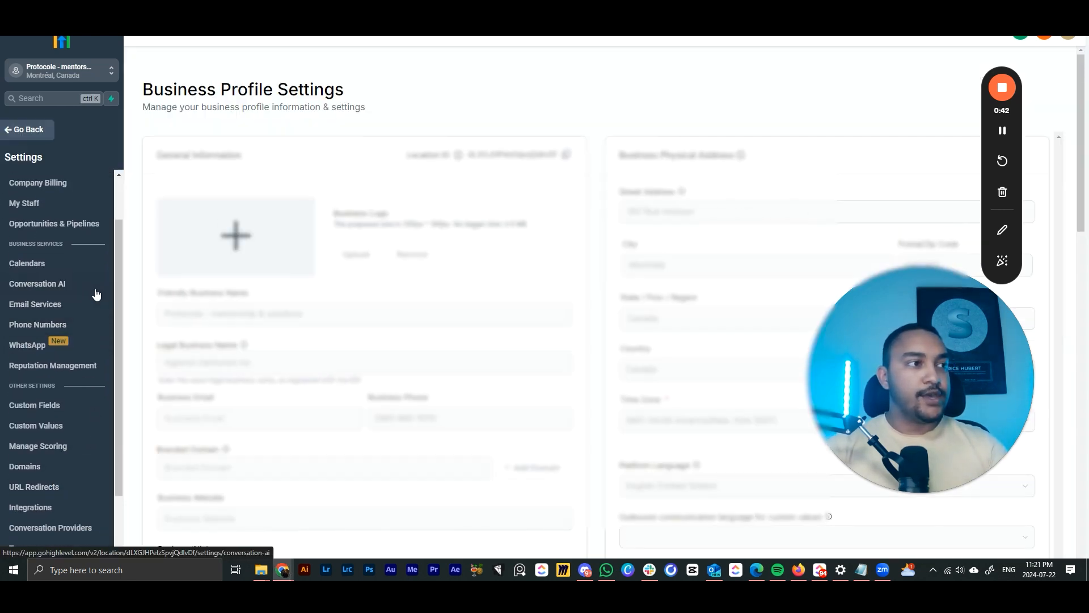
{"action": "left_click", "coordinate": [59, 307]}
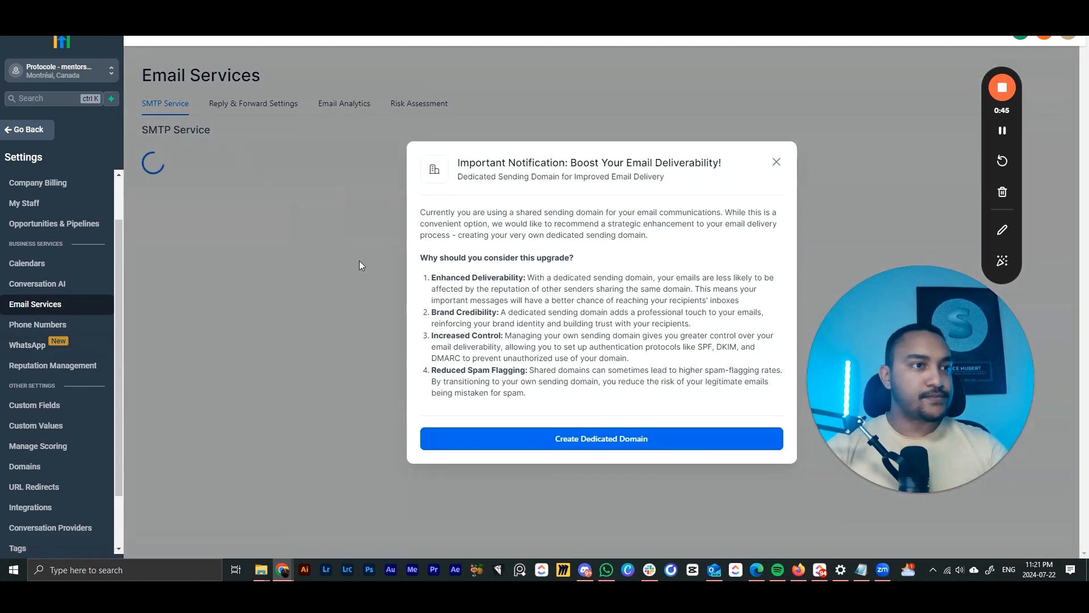
{"action": "left_click_drag", "start_coordinate": [914, 375], "coordinate": [135, 419]}
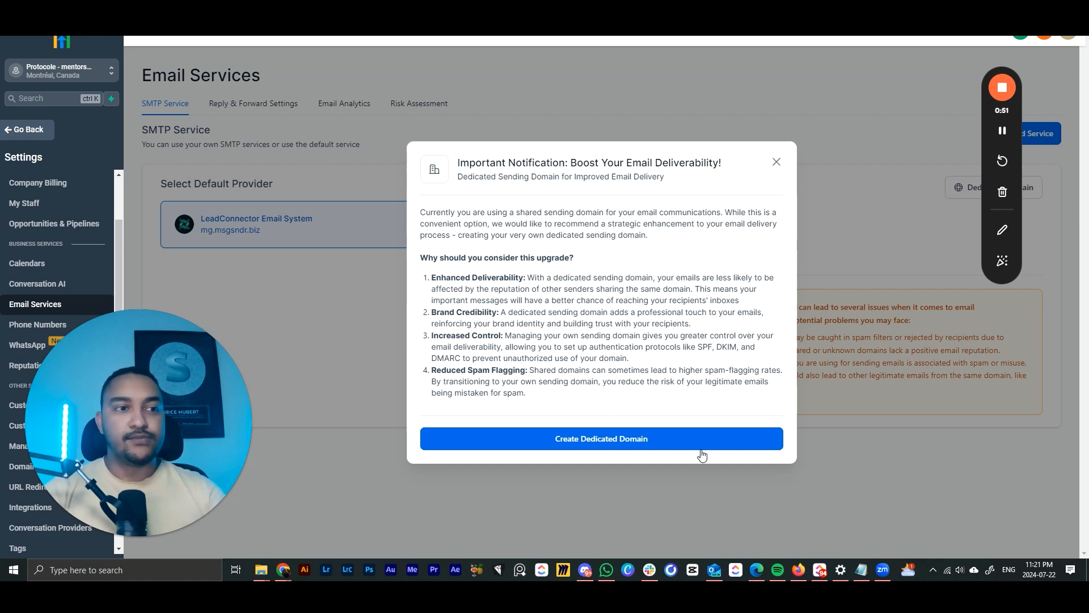
{"action": "left_click", "coordinate": [620, 440]}
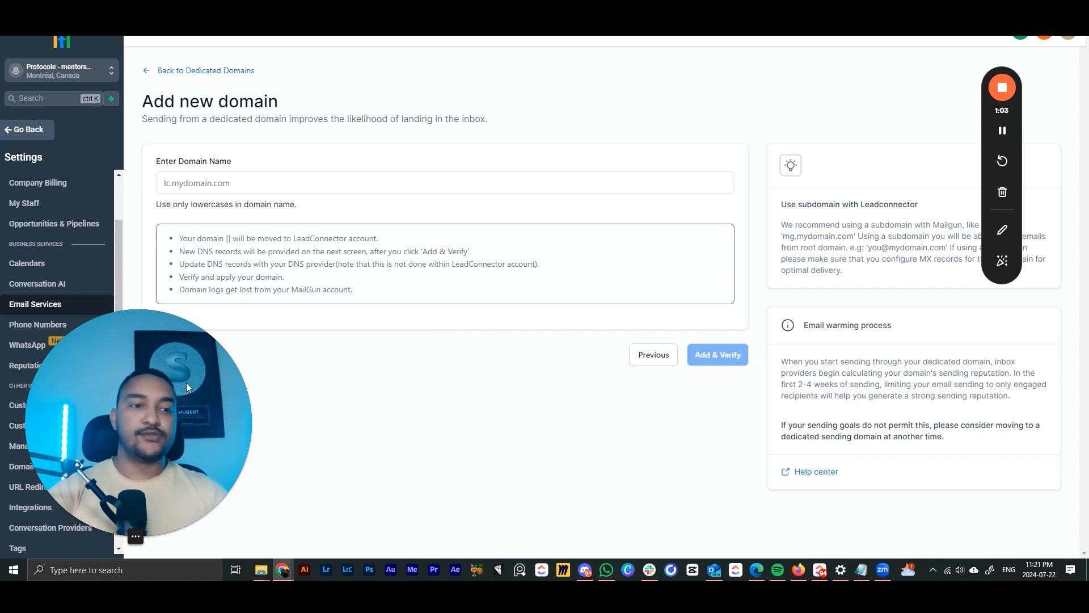
Enter mentorshipsolutions.com as the new dedicated domain and submit it for verification.
{"action": "left_click_drag", "start_coordinate": [186, 381], "coordinate": [906, 393]}
{"action": "left_click", "coordinate": [278, 185]}
{"action": "type", "text": "mentorshipsolutions.com"}
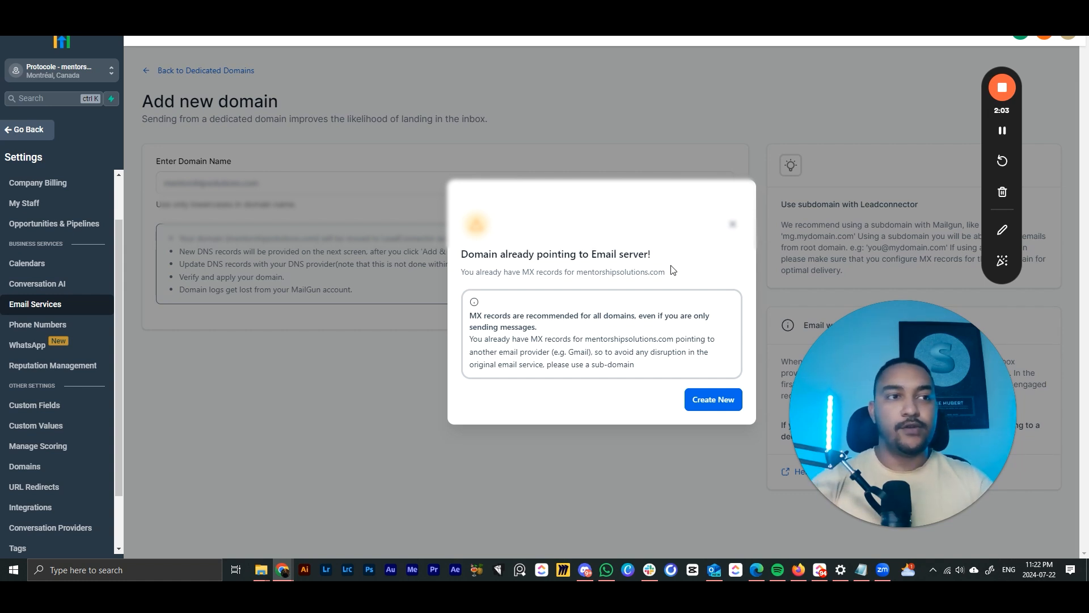
Switch to Squarespace Domains and open the DNS settings for mentorshipsolutions.com.
{"action": "mouse_move", "coordinate": [282, 569]}
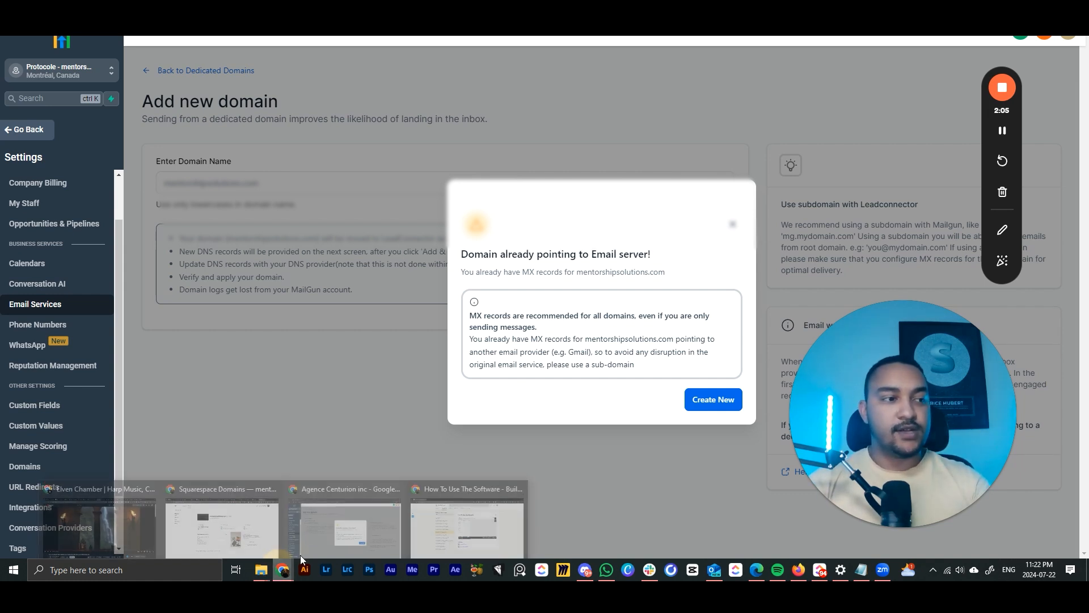
{"action": "left_click", "coordinate": [335, 529]}
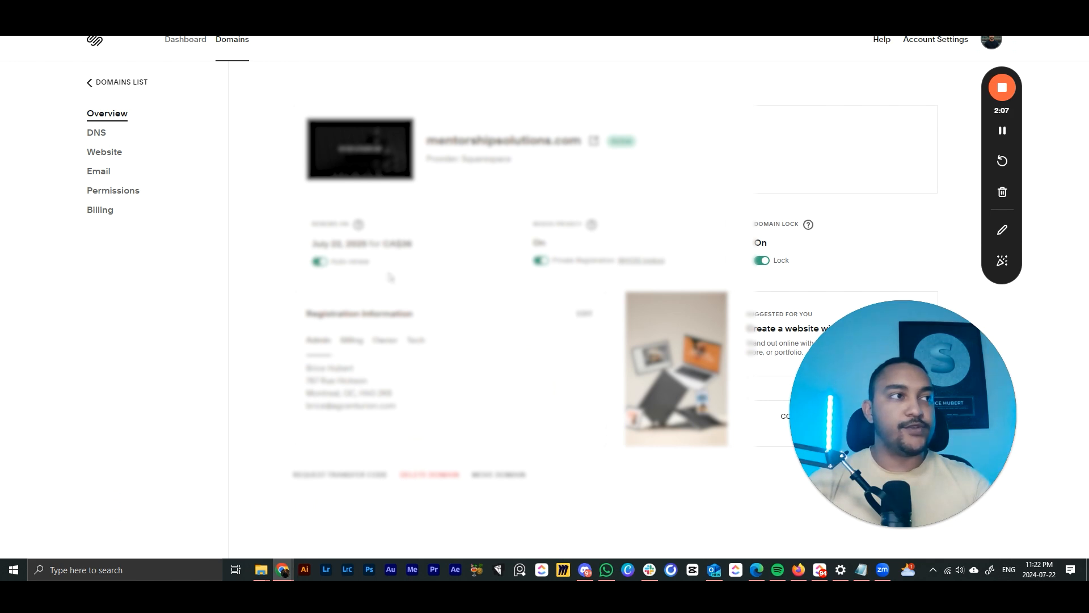
{"action": "left_click", "coordinate": [108, 139]}
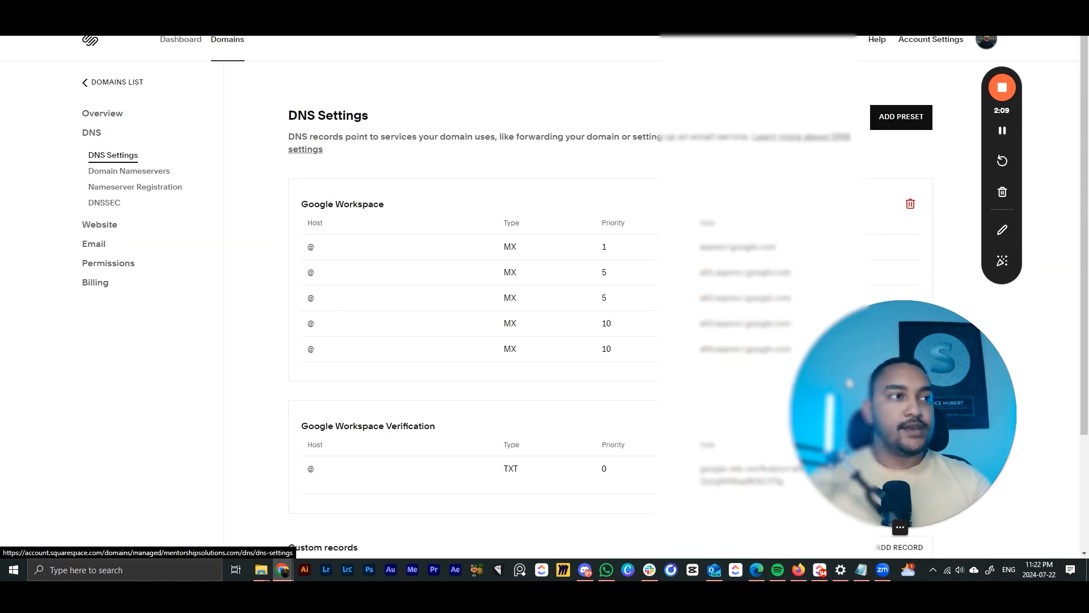
{"action": "left_click_drag", "start_coordinate": [847, 382], "coordinate": [70, 393]}
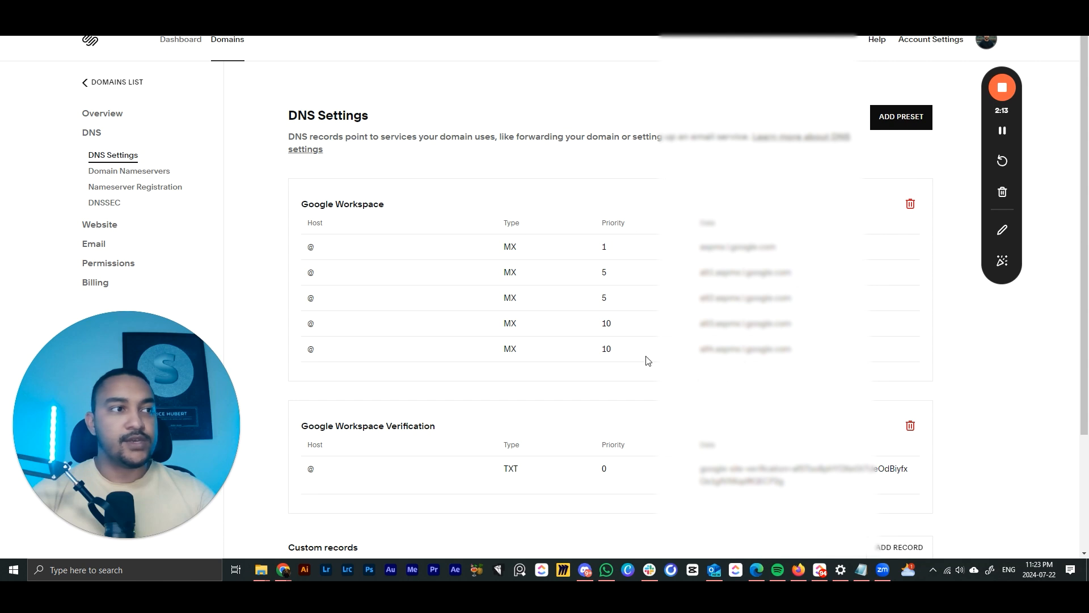
Delete the Google Workspace group of MX records from the domain's DNS settings.
{"action": "scroll", "coordinate": [652, 345], "scroll_direction": "down", "scroll_amount": 2}
{"action": "scroll", "coordinate": [647, 329], "scroll_direction": "up", "scroll_amount": 2}
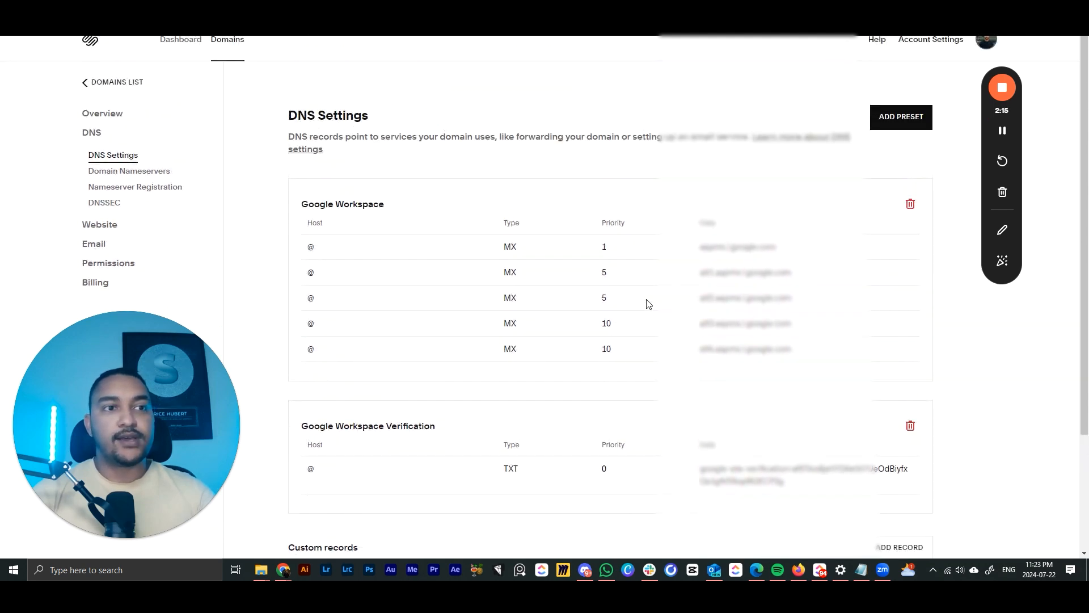
{"action": "scroll", "coordinate": [648, 304], "scroll_direction": "down", "scroll_amount": 1}
{"action": "scroll", "coordinate": [646, 304], "scroll_direction": "up", "scroll_amount": 1}
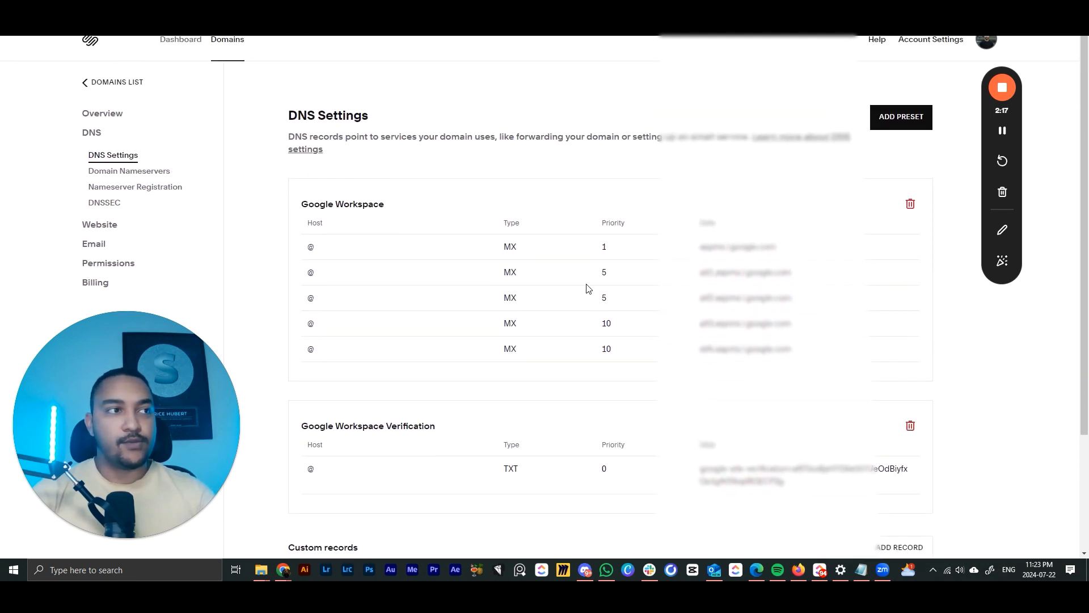
{"action": "left_click", "coordinate": [909, 204]}
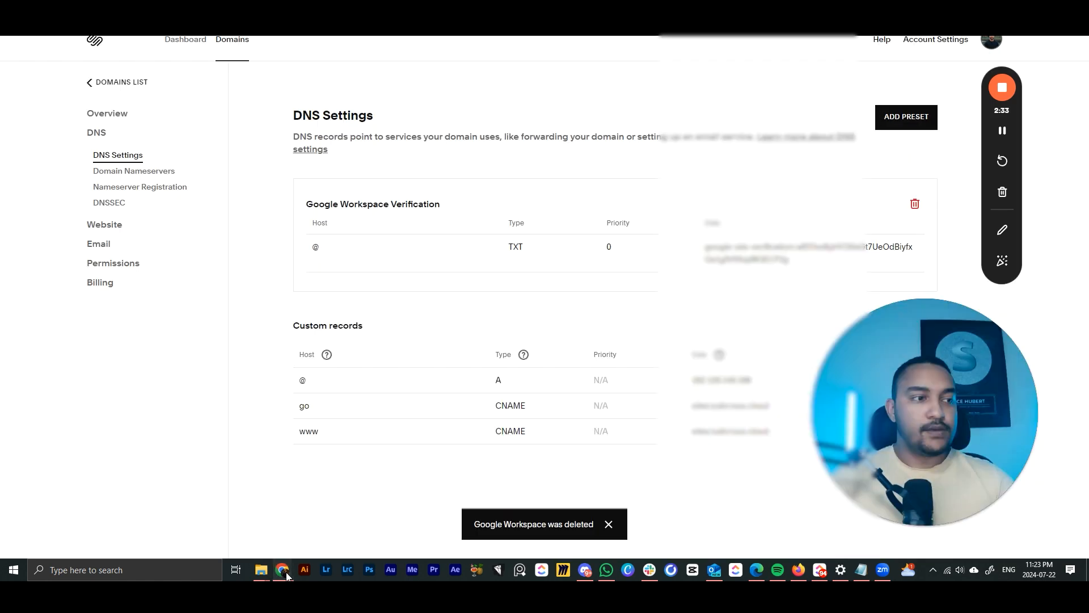
Switch back to GoHighLevel, dismiss the MX warning, resubmit mentorshipsolutions.com for verification and continue to the required DNS records.
{"action": "mouse_move", "coordinate": [282, 569]}
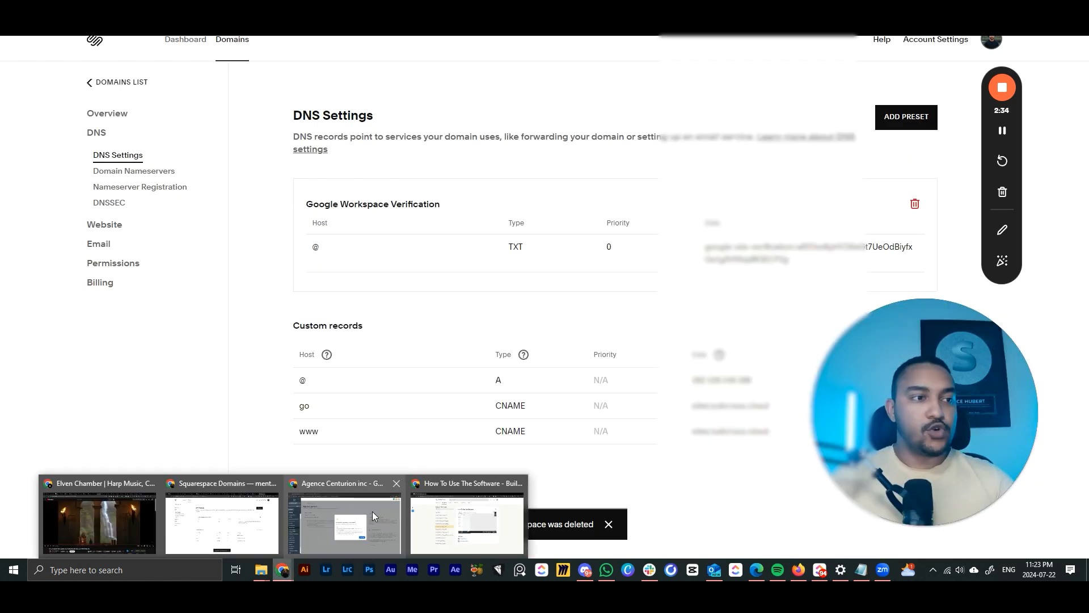
{"action": "left_click", "coordinate": [374, 502]}
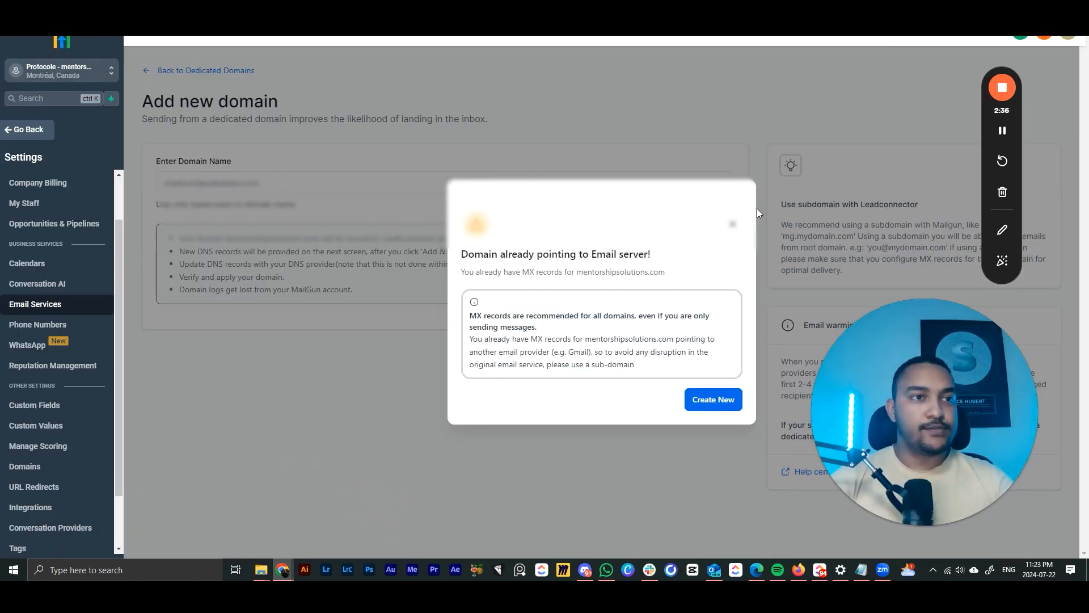
{"action": "left_click", "coordinate": [735, 227]}
{"action": "left_click", "coordinate": [359, 182]}
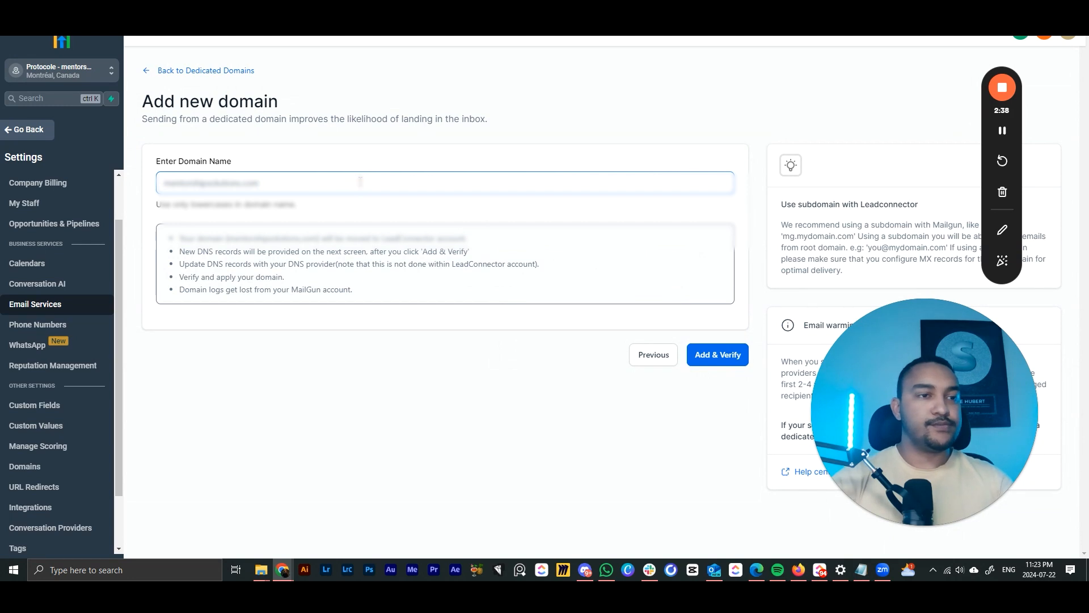
{"action": "left_click", "coordinate": [729, 353]}
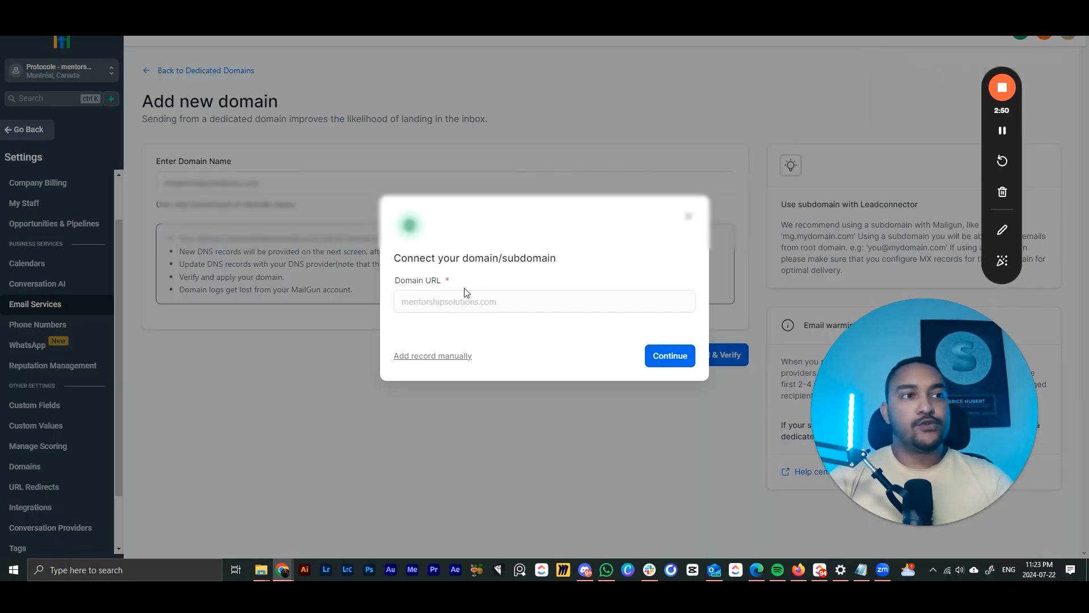
{"action": "left_click", "coordinate": [670, 358]}
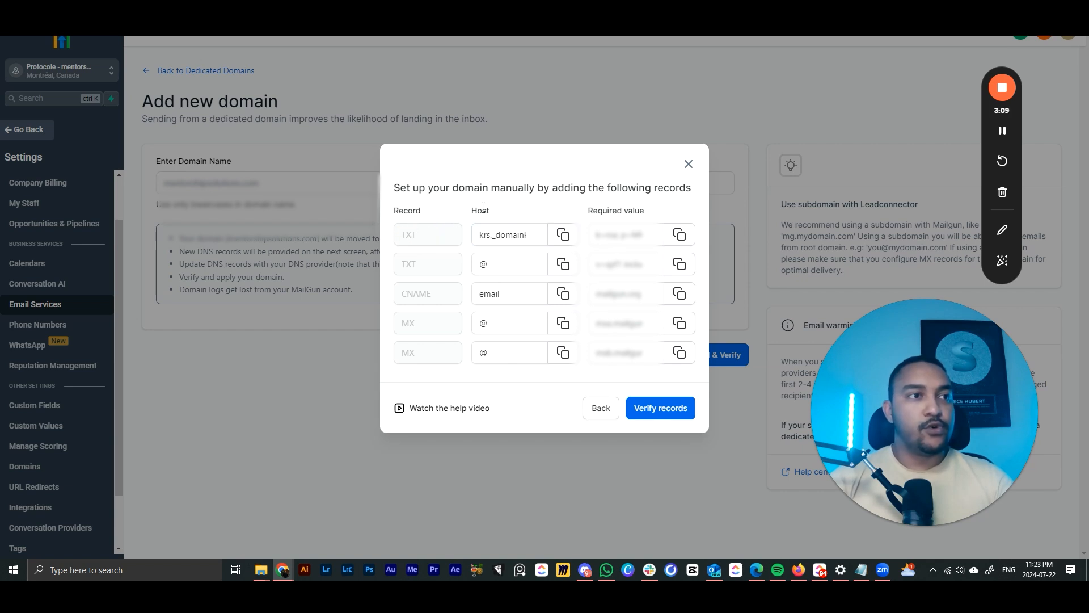
Copy the host of the first required TXT record and switch to the Squarespace DNS settings.
{"action": "left_click_drag", "start_coordinate": [471, 211], "coordinate": [503, 210]}
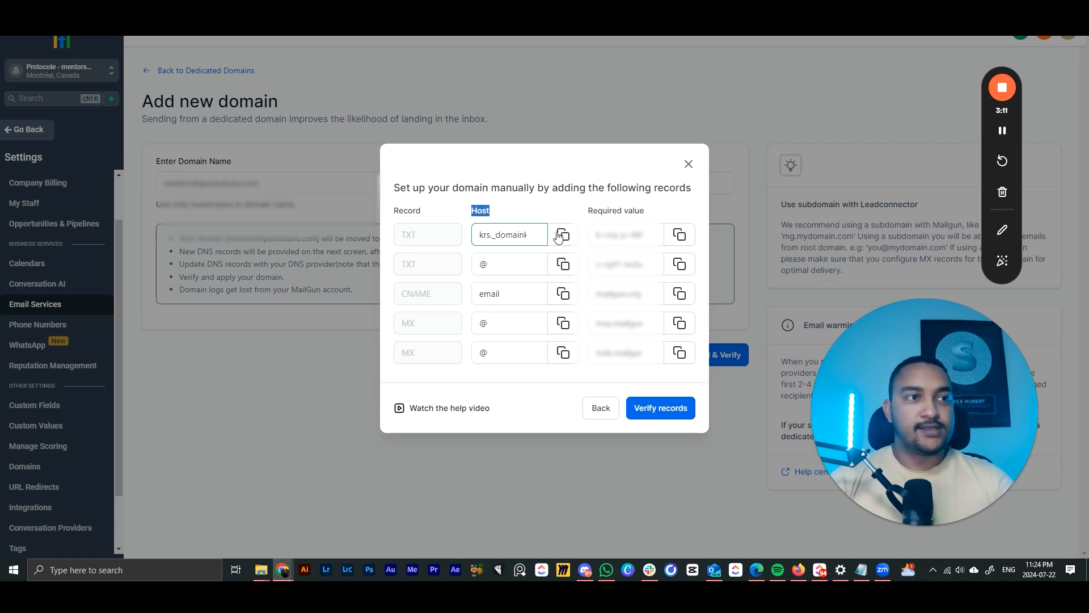
{"action": "left_click_drag", "start_coordinate": [590, 212], "coordinate": [678, 235]}
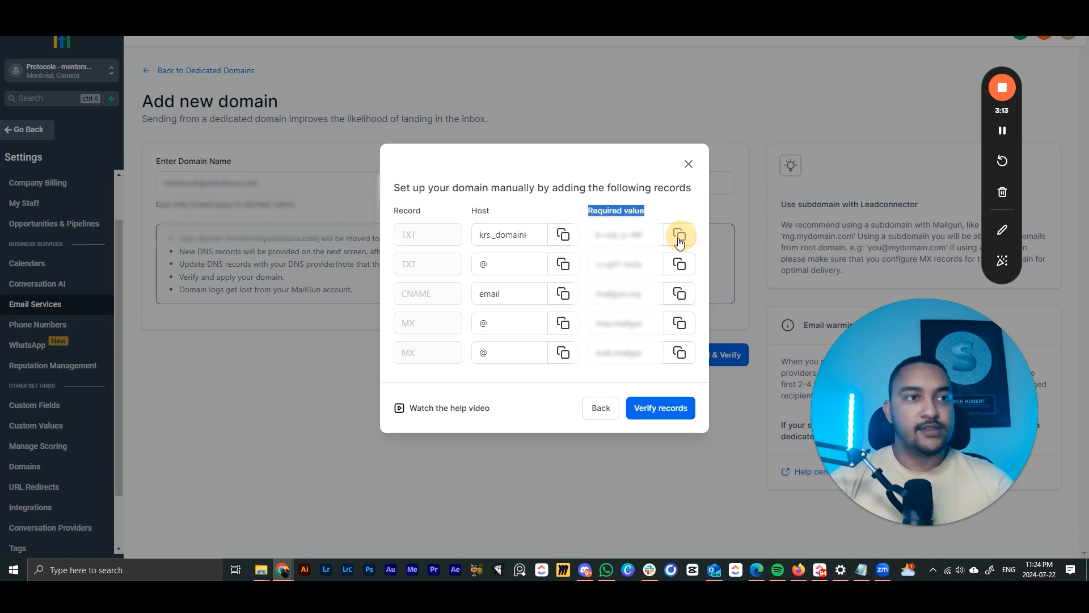
{"action": "left_click", "coordinate": [549, 194]}
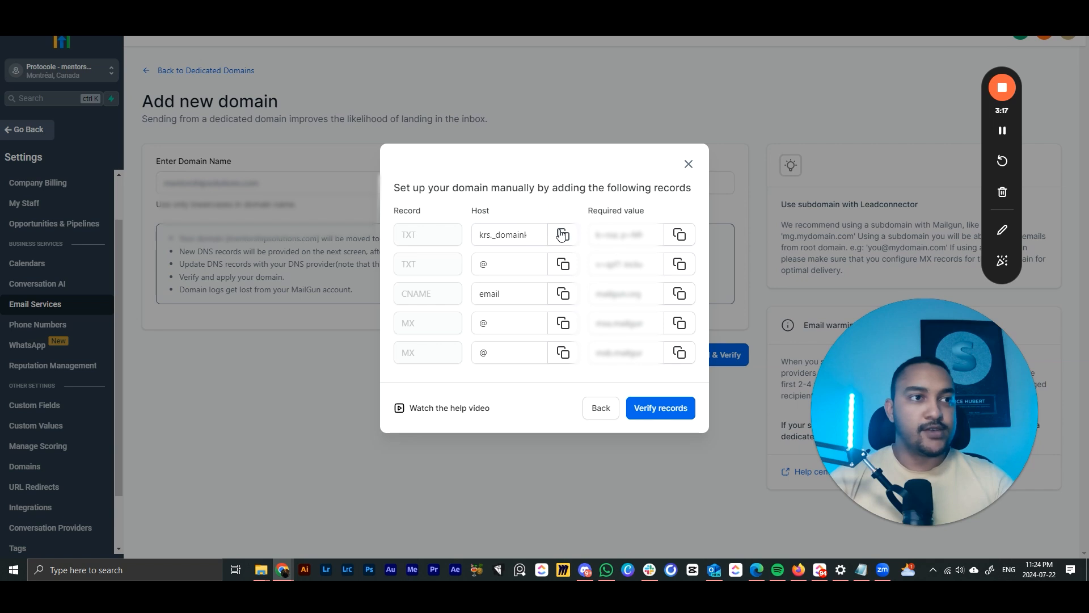
{"action": "mouse_move", "coordinate": [285, 574]}
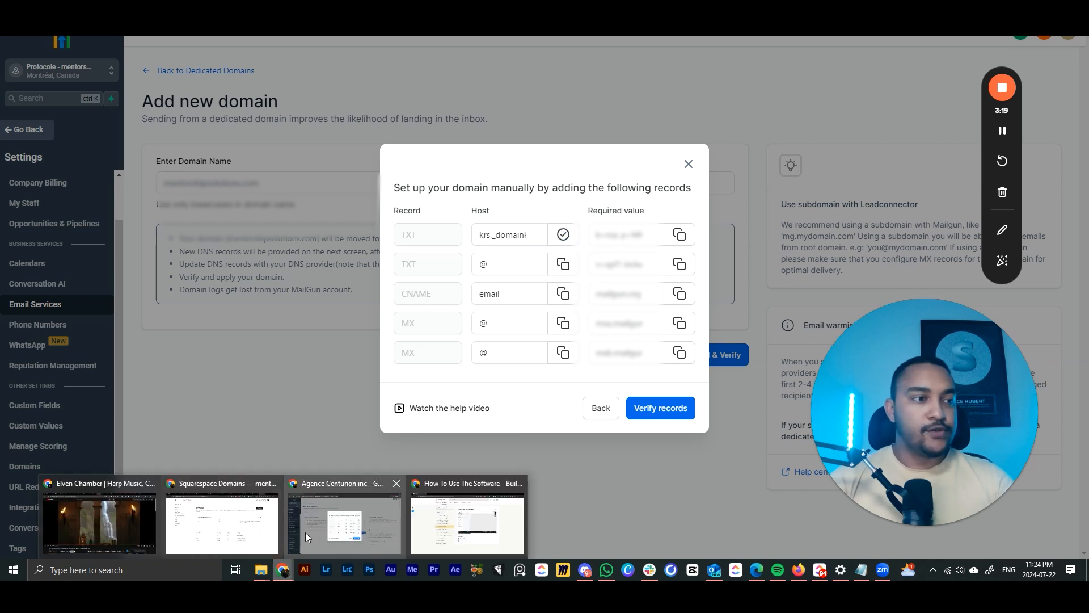
{"action": "left_click", "coordinate": [223, 527]}
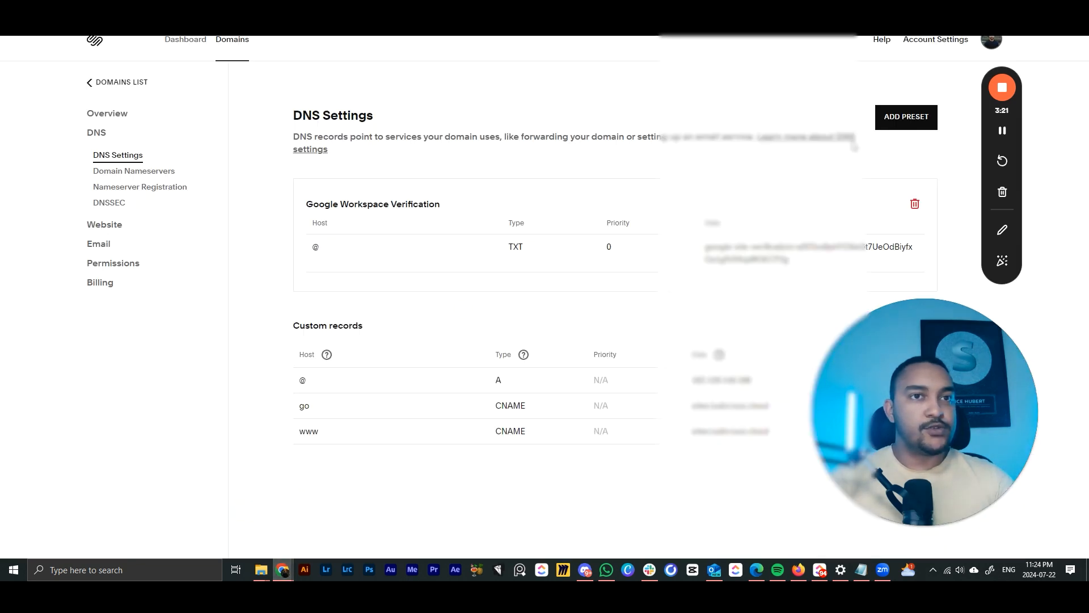
Start a new custom DNS record of type TXT with the host krs._domainkey.
{"action": "left_click", "coordinate": [907, 324]}
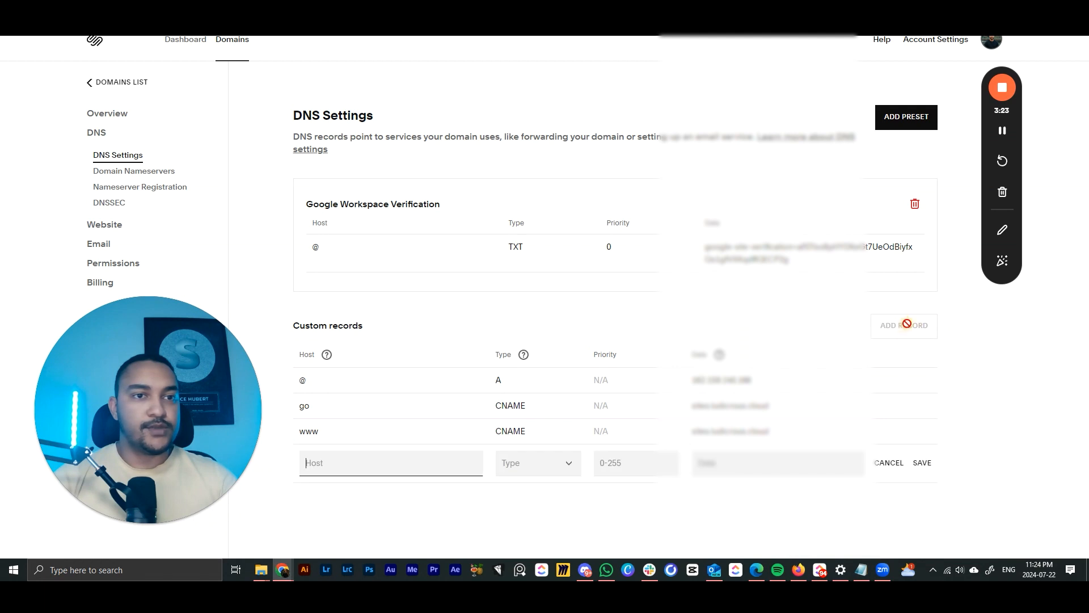
{"action": "left_click", "coordinate": [535, 467]}
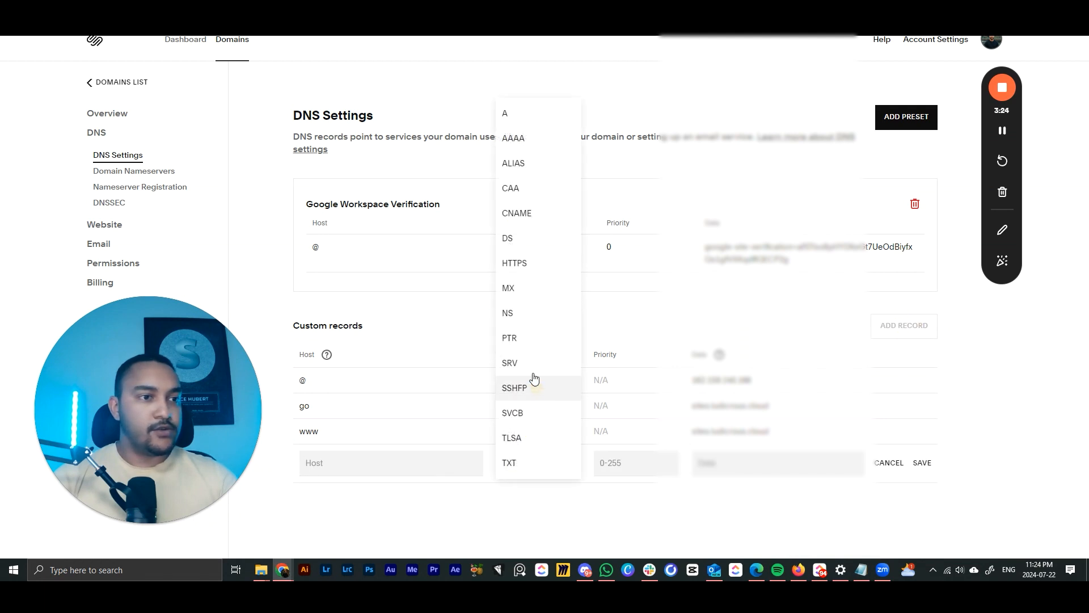
{"action": "left_click", "coordinate": [531, 459]}
{"action": "left_click", "coordinate": [379, 459]}
{"action": "type", "text": "krs._domainkey"}
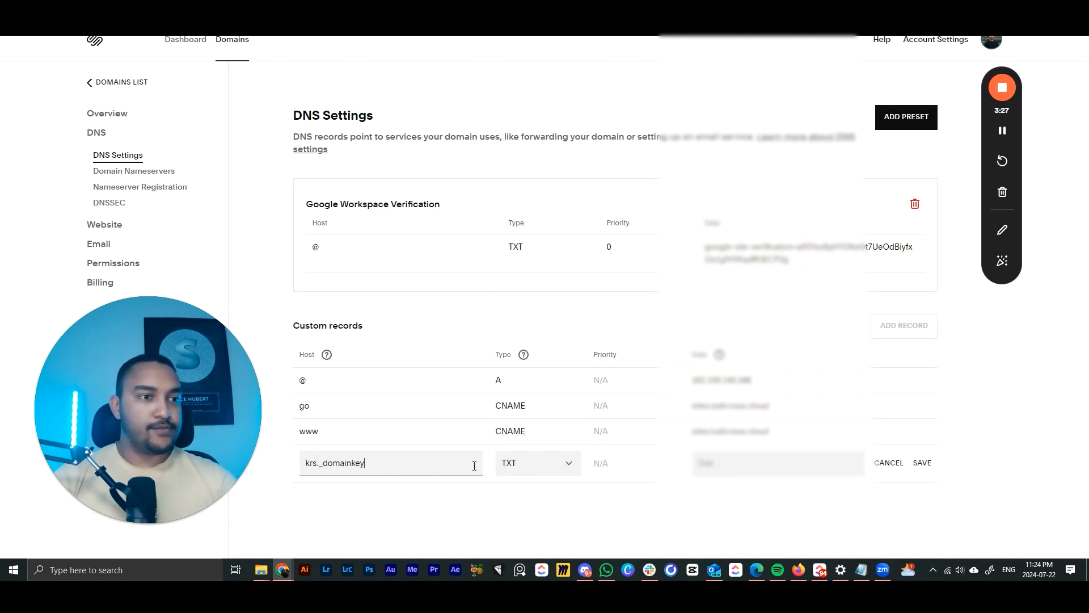
Copy the first TXT record's required value from GoHighLevel into the new Squarespace record's data and save the record.
{"action": "left_click", "coordinate": [282, 570]}
{"action": "left_click", "coordinate": [347, 522]}
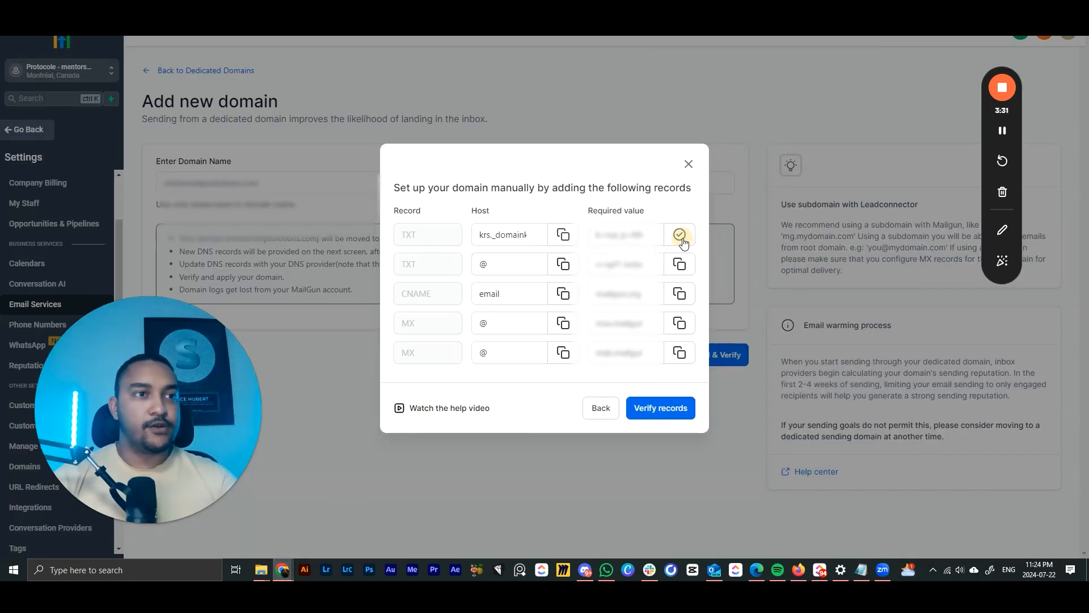
{"action": "left_click", "coordinate": [283, 569]}
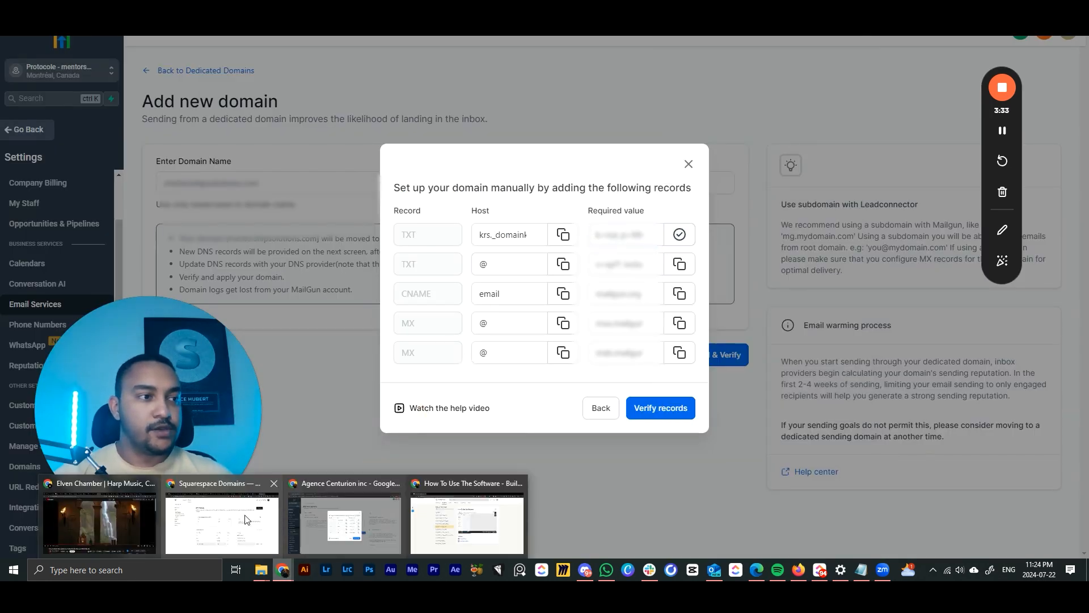
{"action": "left_click", "coordinate": [224, 522]}
{"action": "left_click", "coordinate": [709, 463]}
{"action": "key", "text": "ctrl+v"}
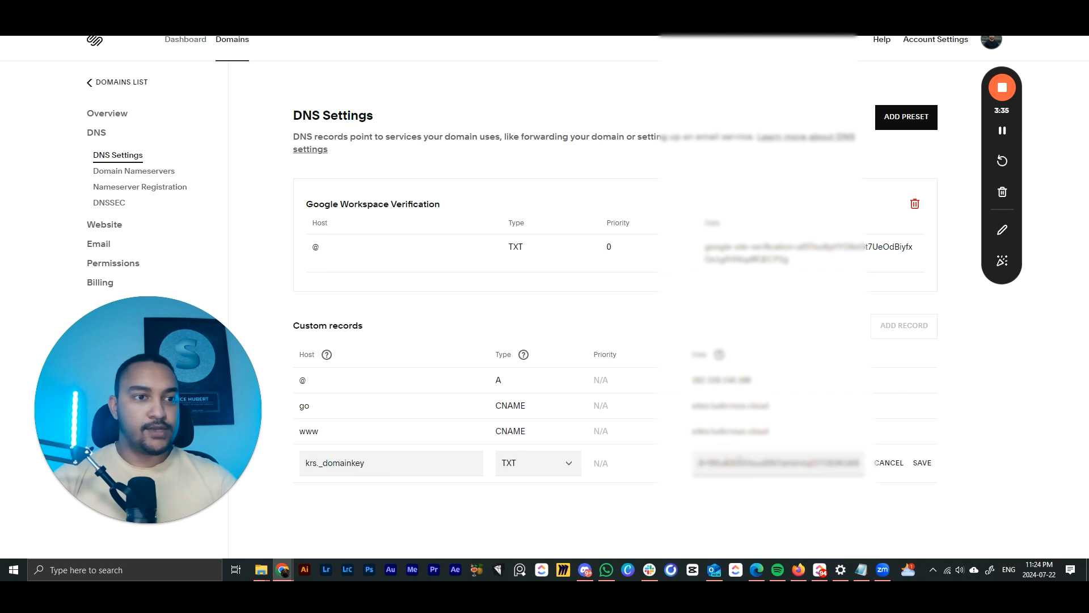
{"action": "left_click", "coordinate": [923, 463]}
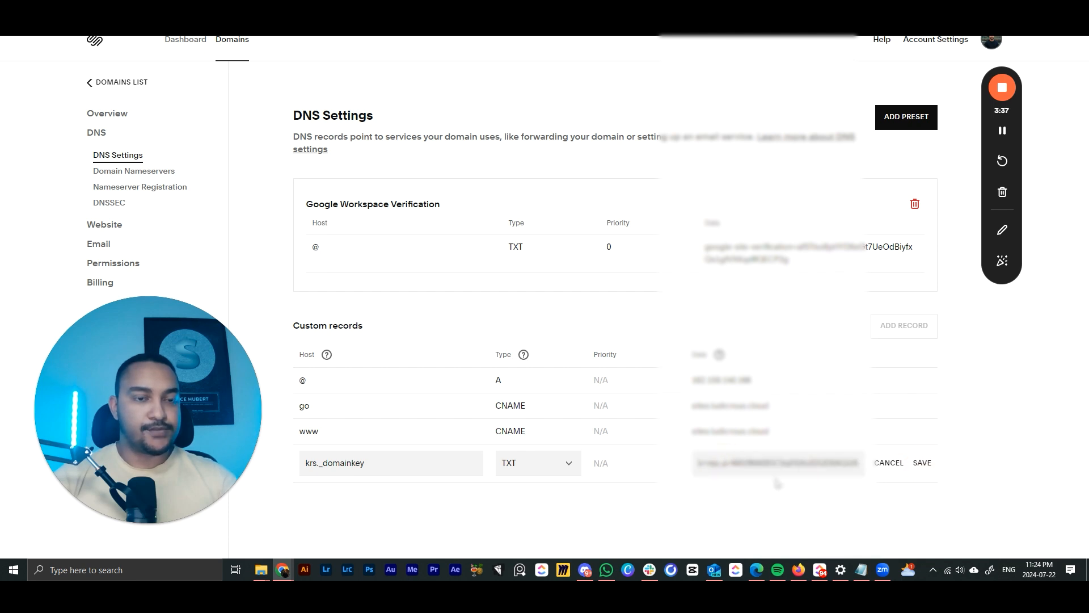
Switch back to GoHighLevel and copy the required value of the second TXT record, with host @.
{"action": "mouse_move", "coordinate": [287, 556]}
{"action": "left_click", "coordinate": [356, 502]}
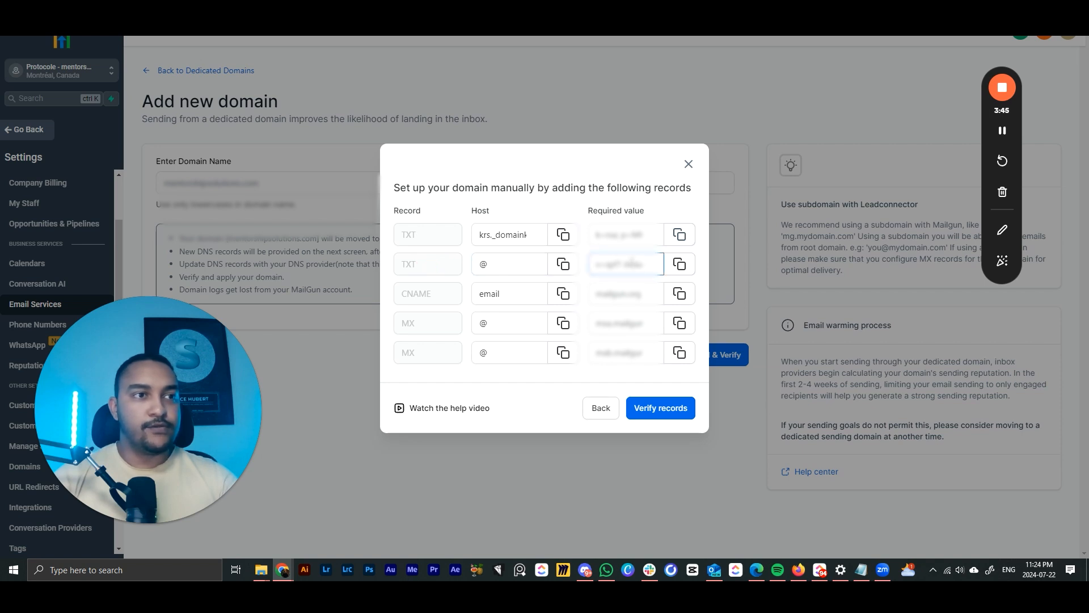
{"action": "left_click_drag", "start_coordinate": [608, 265], "coordinate": [661, 264]}
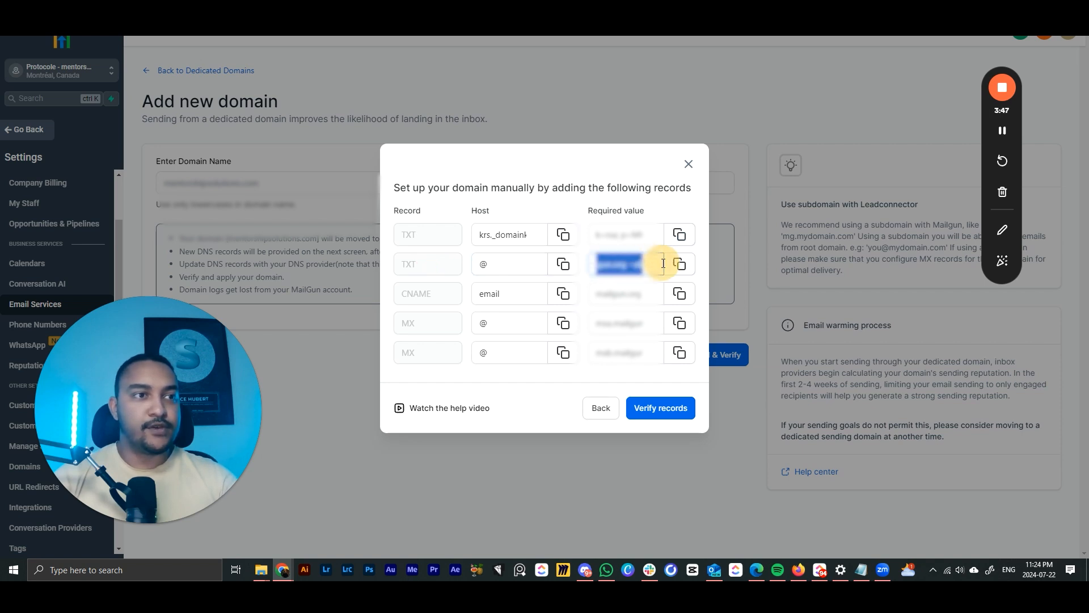
{"action": "left_click", "coordinate": [615, 263]}
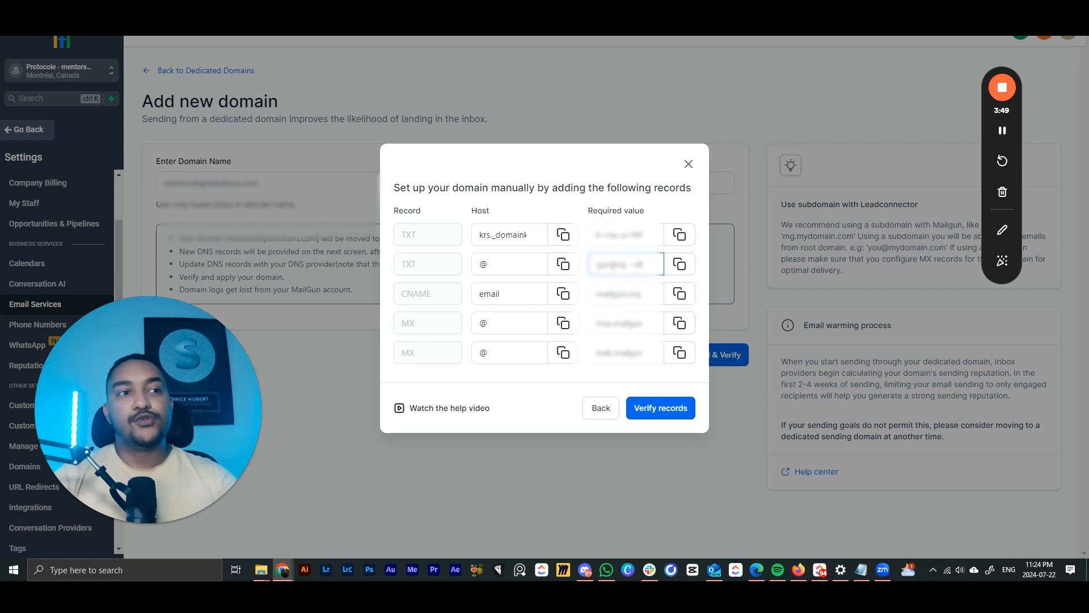
{"action": "left_click_drag", "start_coordinate": [616, 264], "coordinate": [599, 264]}
{"action": "left_click", "coordinate": [620, 262]}
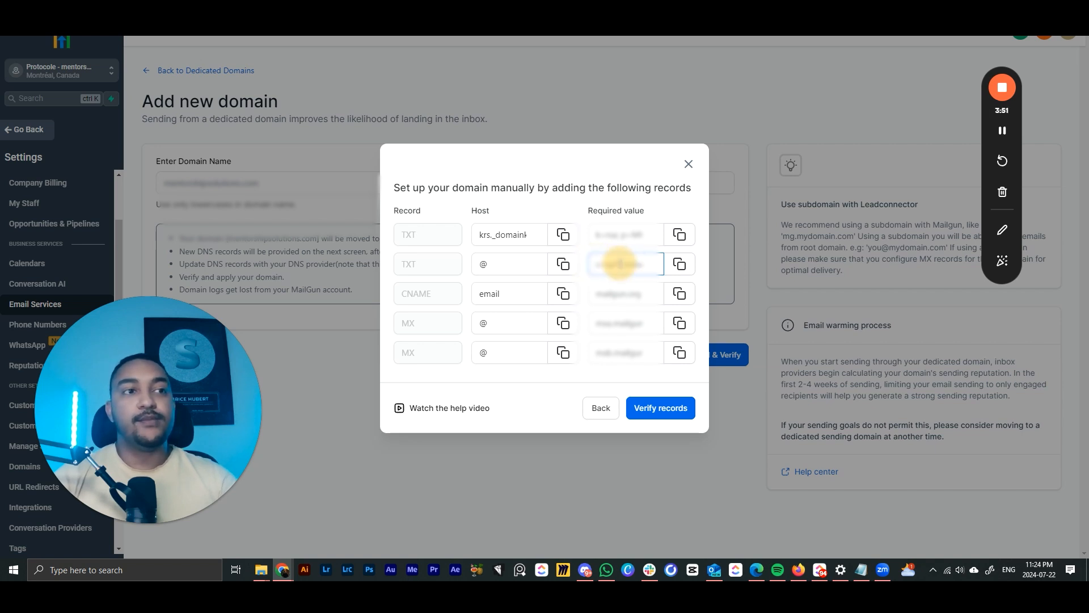
{"action": "left_click", "coordinate": [678, 263]}
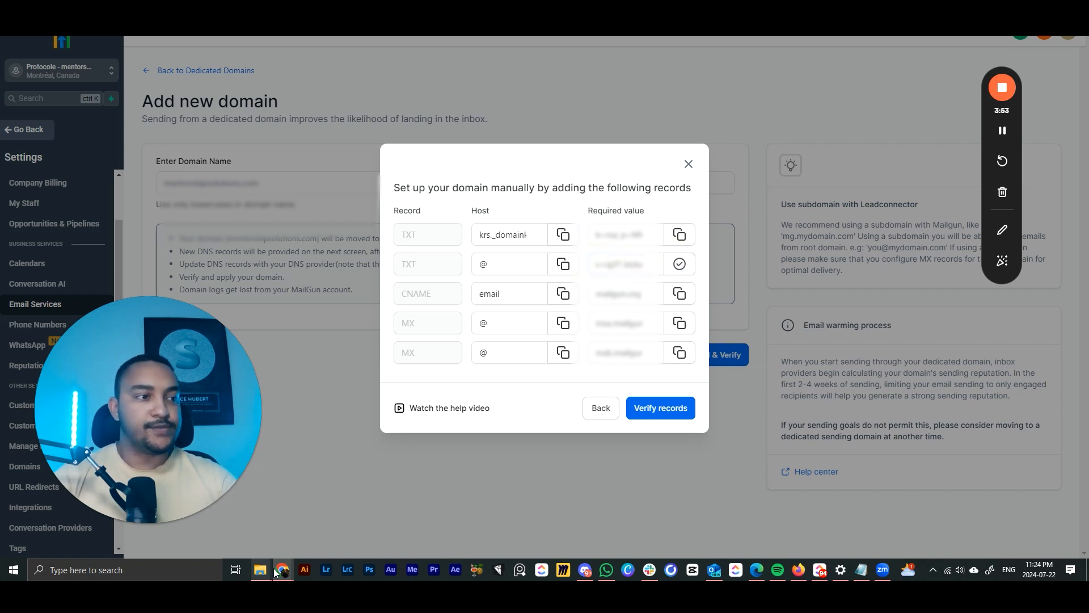
Switch to Squarespace and add a custom TXT record with host @ and the copied value as its data, and save it.
{"action": "mouse_move", "coordinate": [283, 574]}
{"action": "left_click", "coordinate": [244, 519]}
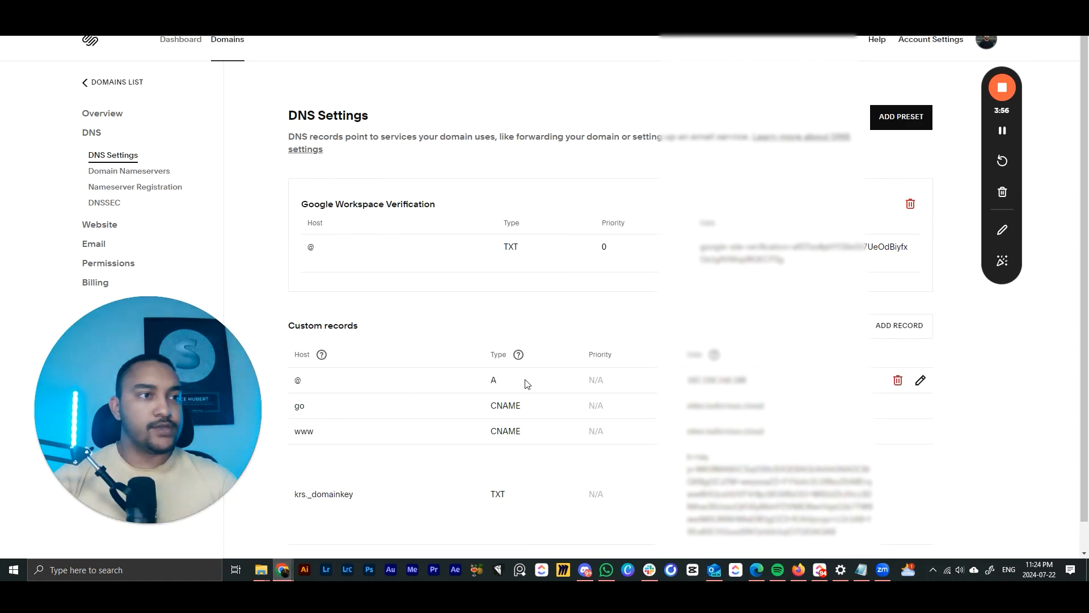
{"action": "left_click", "coordinate": [868, 325]}
{"action": "left_click", "coordinate": [534, 494]}
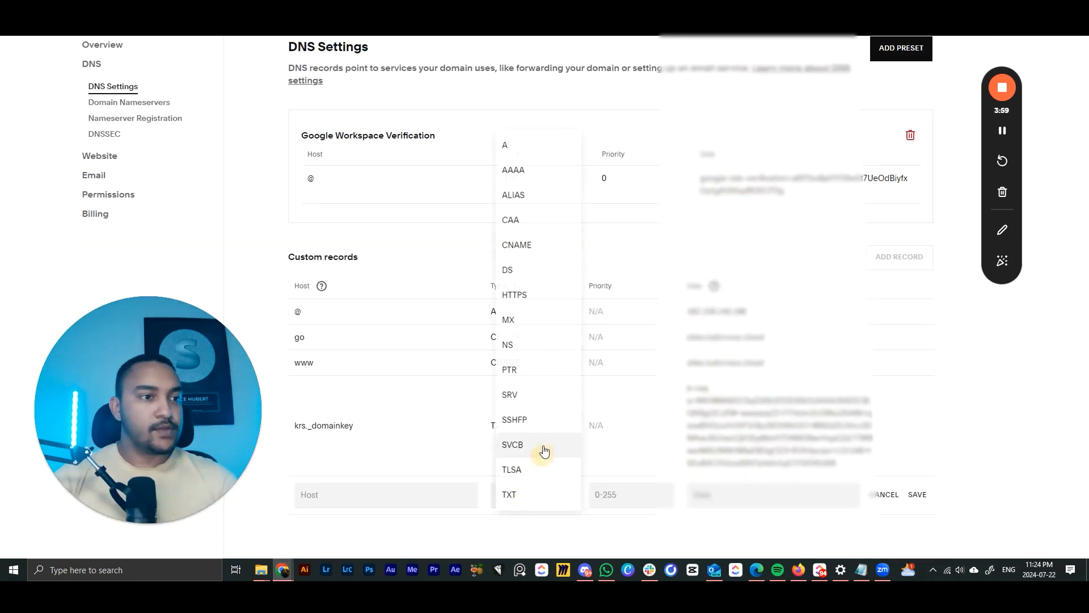
{"action": "left_click", "coordinate": [520, 491]}
{"action": "left_click", "coordinate": [380, 493]}
{"action": "type", "text": "@"}
{"action": "left_click", "coordinate": [741, 491]}
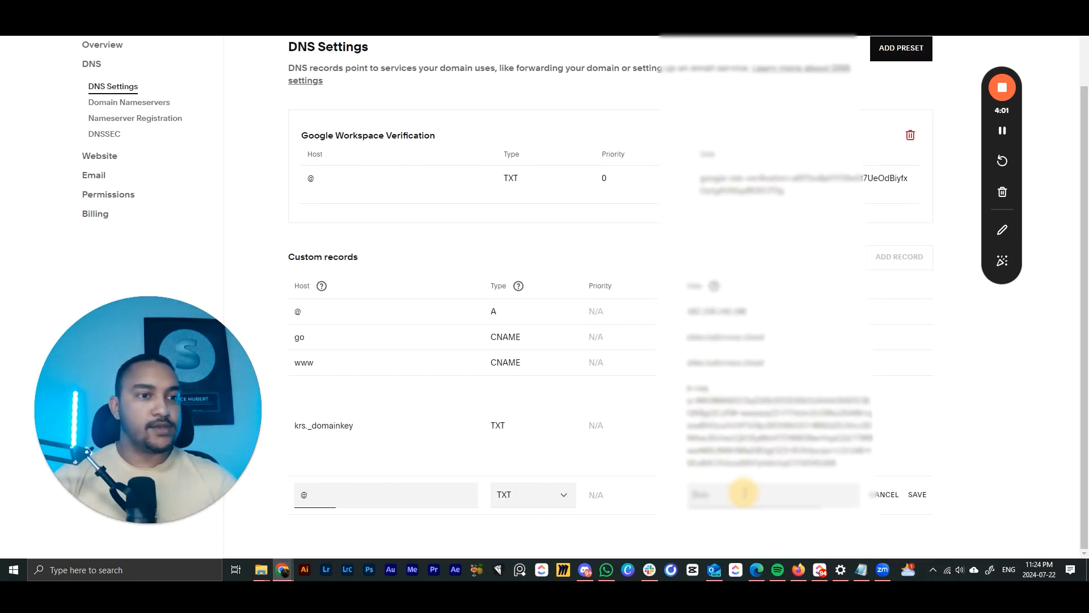
{"action": "key", "text": "ctrl+v"}
{"action": "left_click", "coordinate": [915, 495]}
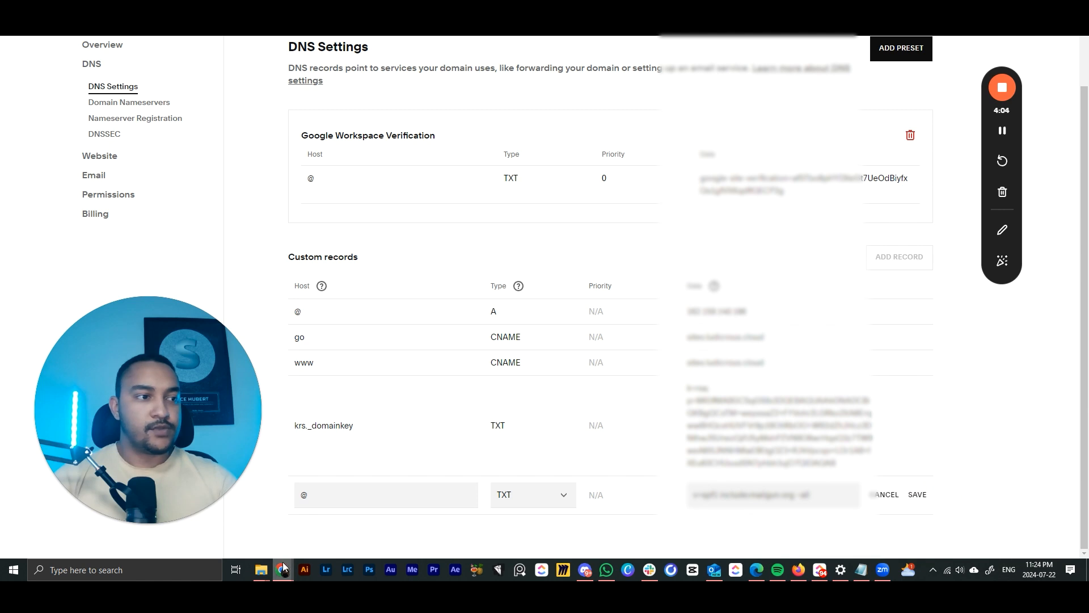
Switch back to GoHighLevel and copy the required value of the CNAME record with host email.
{"action": "mouse_move", "coordinate": [283, 568]}
{"action": "left_click", "coordinate": [346, 525]}
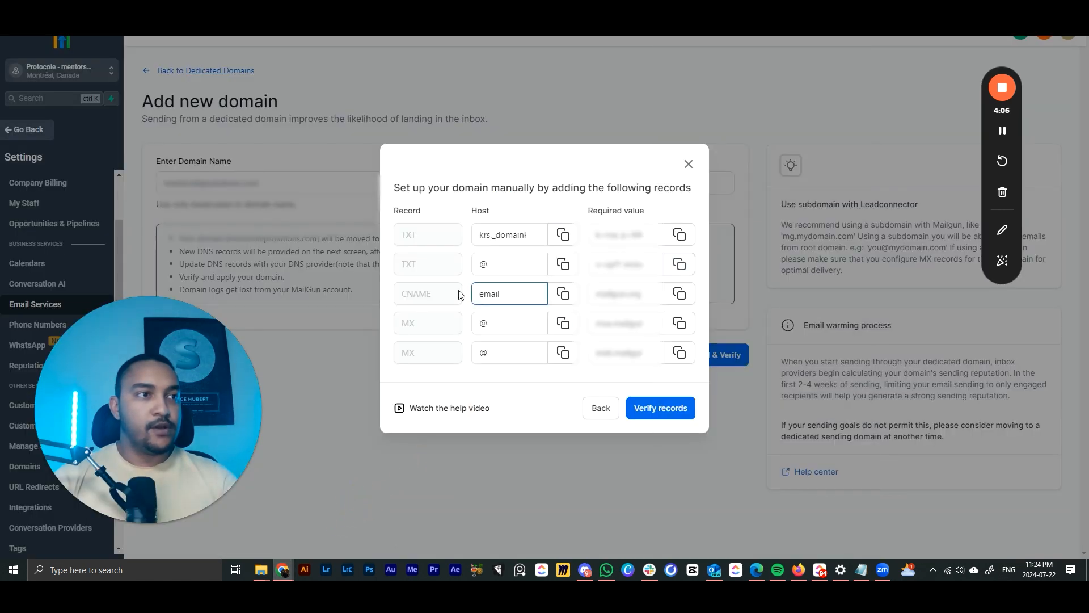
{"action": "double_click", "coordinate": [505, 299]}
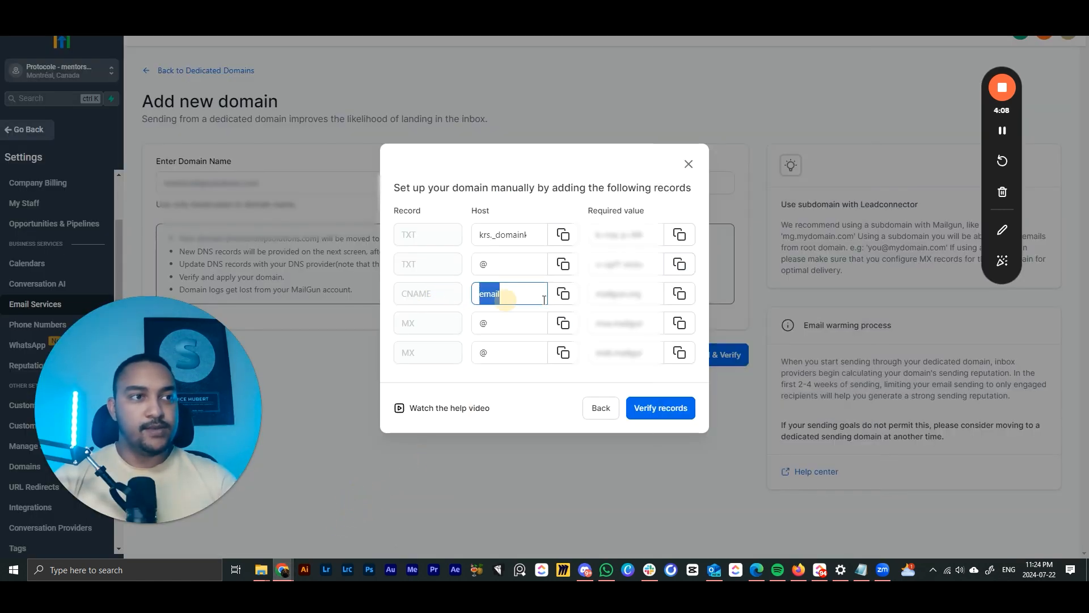
{"action": "left_click", "coordinate": [679, 293]}
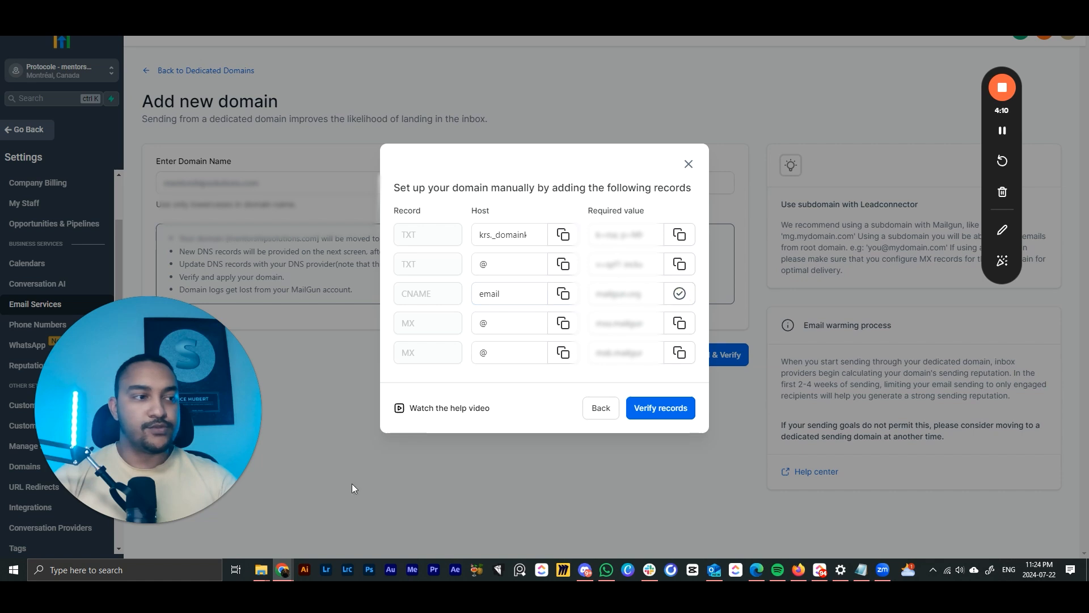
Switch to Squarespace and add a custom CNAME record with host email and the copied value as its data, and save it.
{"action": "mouse_move", "coordinate": [273, 569]}
{"action": "left_click", "coordinate": [221, 522]}
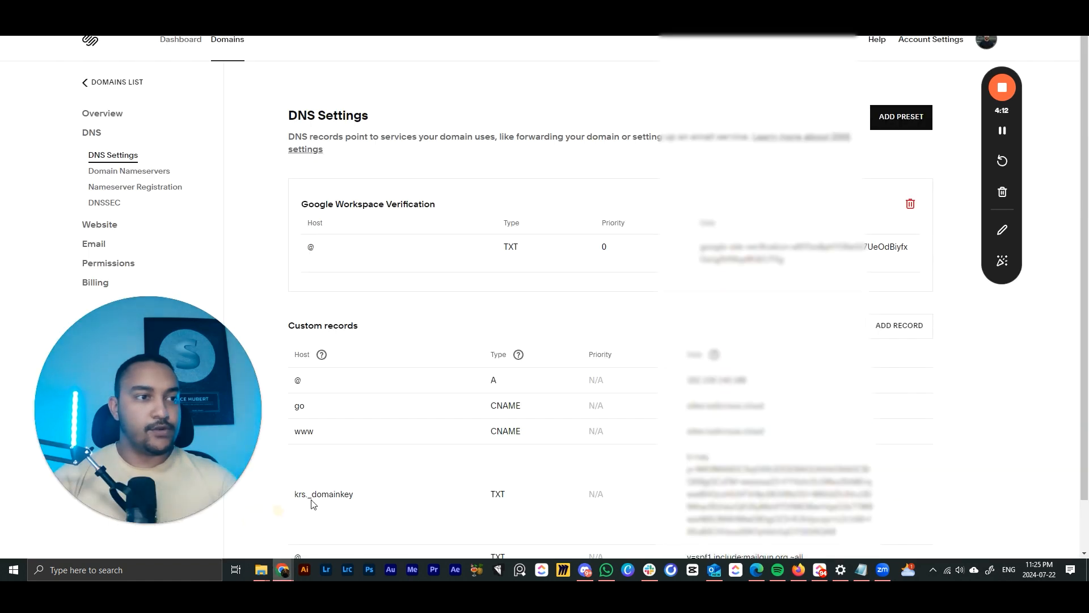
{"action": "scroll", "coordinate": [556, 409], "scroll_direction": "down", "scroll_amount": 1}
{"action": "scroll", "coordinate": [556, 408], "scroll_direction": "down", "scroll_amount": 1}
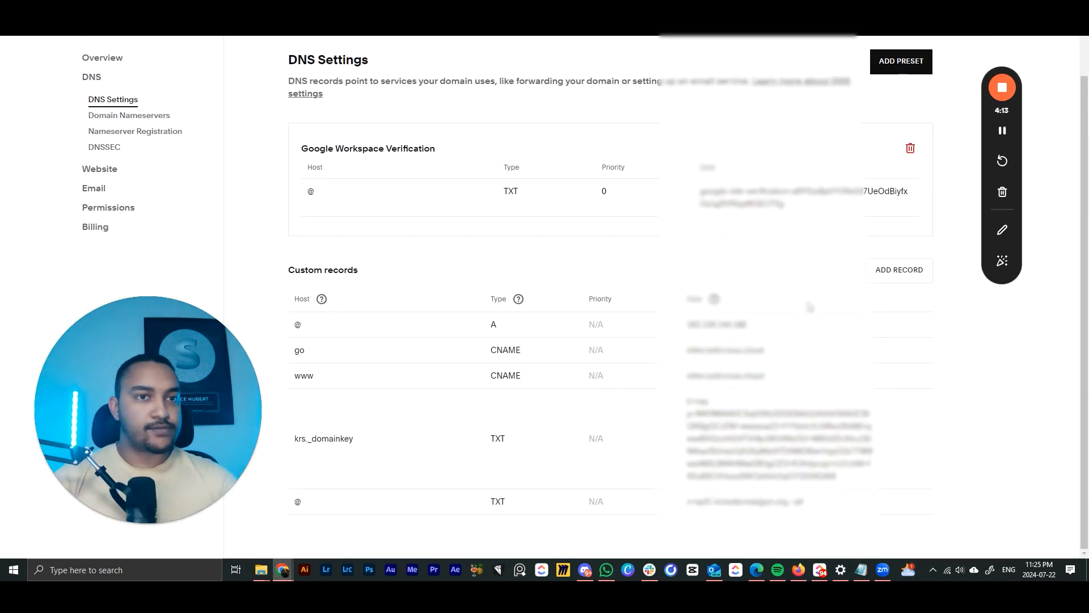
{"action": "left_click", "coordinate": [885, 276]}
{"action": "scroll", "coordinate": [414, 453], "scroll_direction": "down", "scroll_amount": 1}
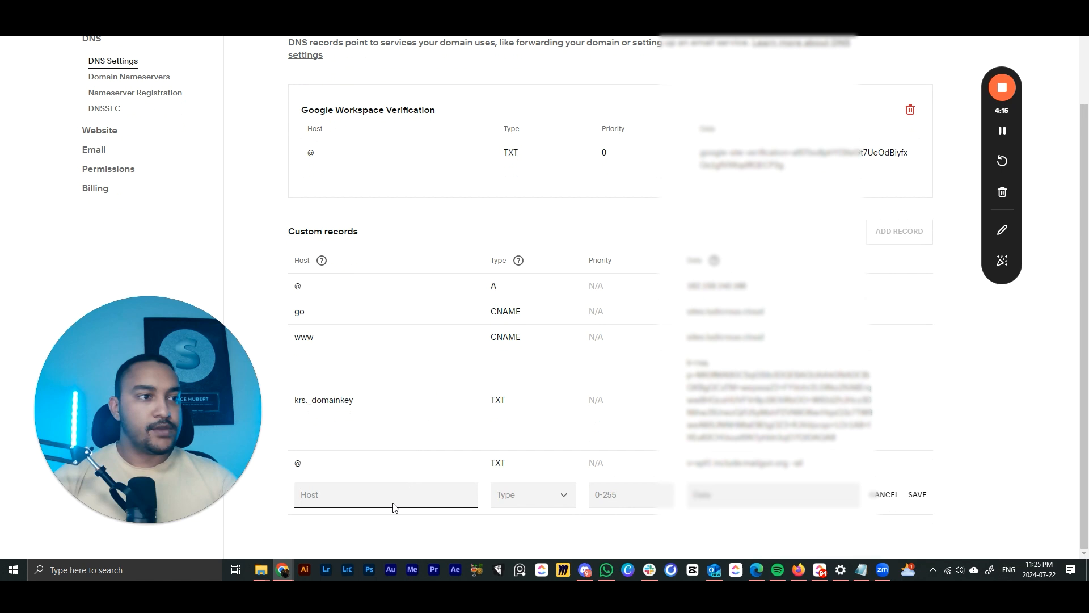
{"action": "left_click", "coordinate": [529, 499]}
{"action": "left_click", "coordinate": [525, 239]}
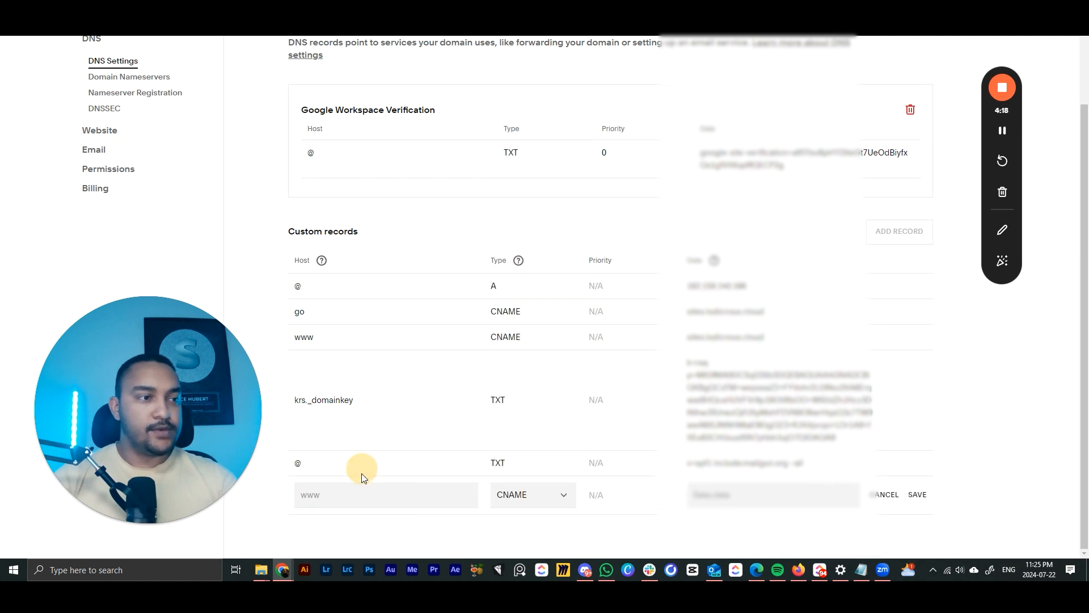
{"action": "type", "text": "email"}
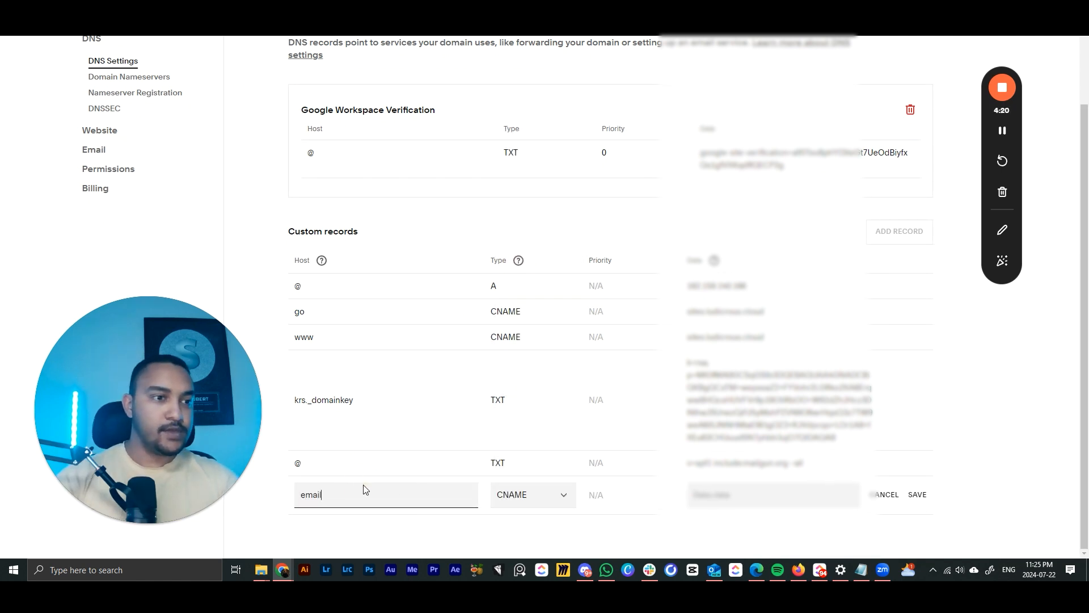
{"action": "left_click", "coordinate": [765, 492]}
{"action": "left_click", "coordinate": [917, 493]}
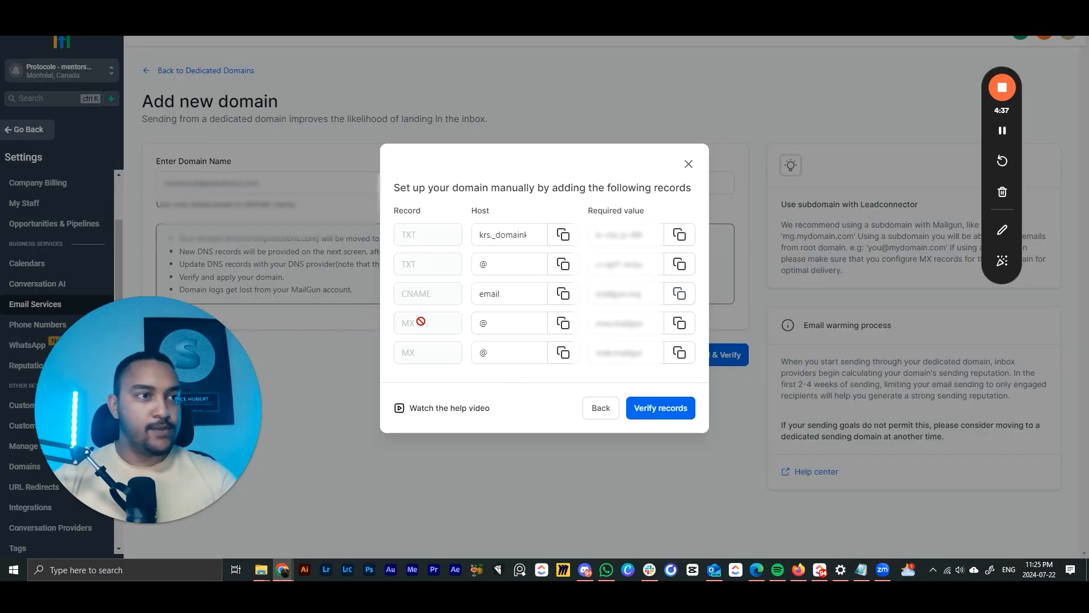
Copy the required value of the first MX record from the GoHighLevel domain setup list.
{"action": "left_click_drag", "start_coordinate": [599, 322], "coordinate": [724, 318]}
{"action": "left_click", "coordinate": [620, 323]}
{"action": "left_click", "coordinate": [678, 322]}
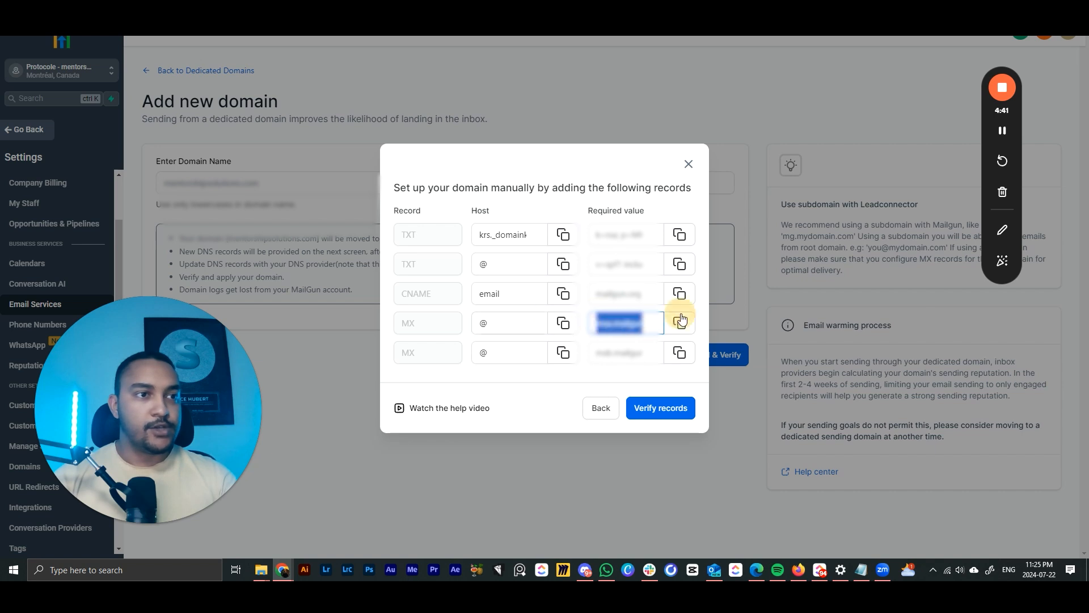
Switch to Squarespace and start a custom MX record with host @ and the copied value as its data.
{"action": "mouse_move", "coordinate": [295, 554]}
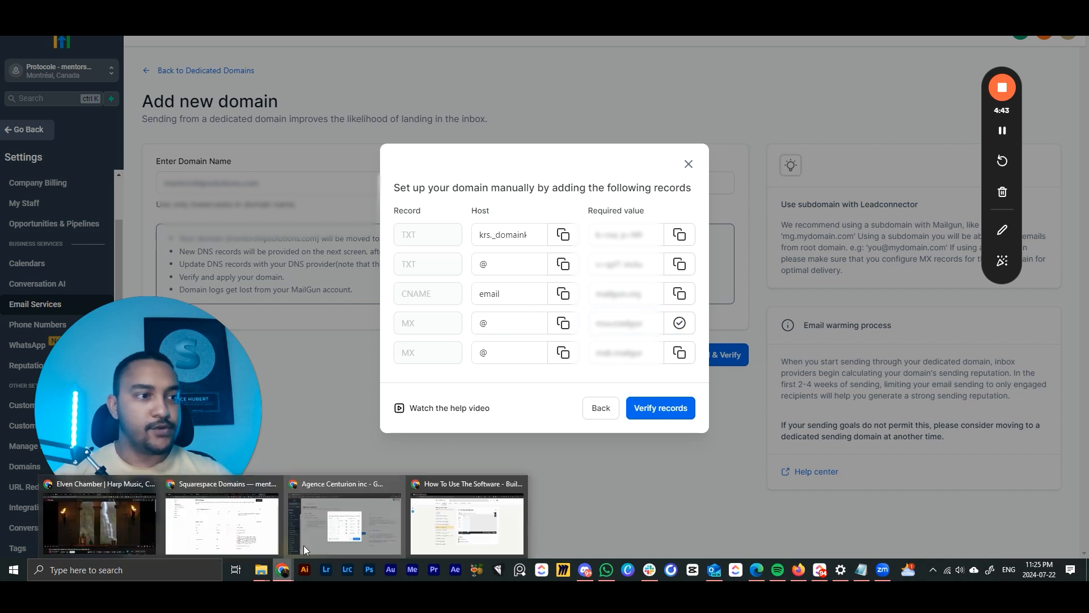
{"action": "left_click", "coordinate": [320, 524]}
{"action": "left_click", "coordinate": [879, 245]}
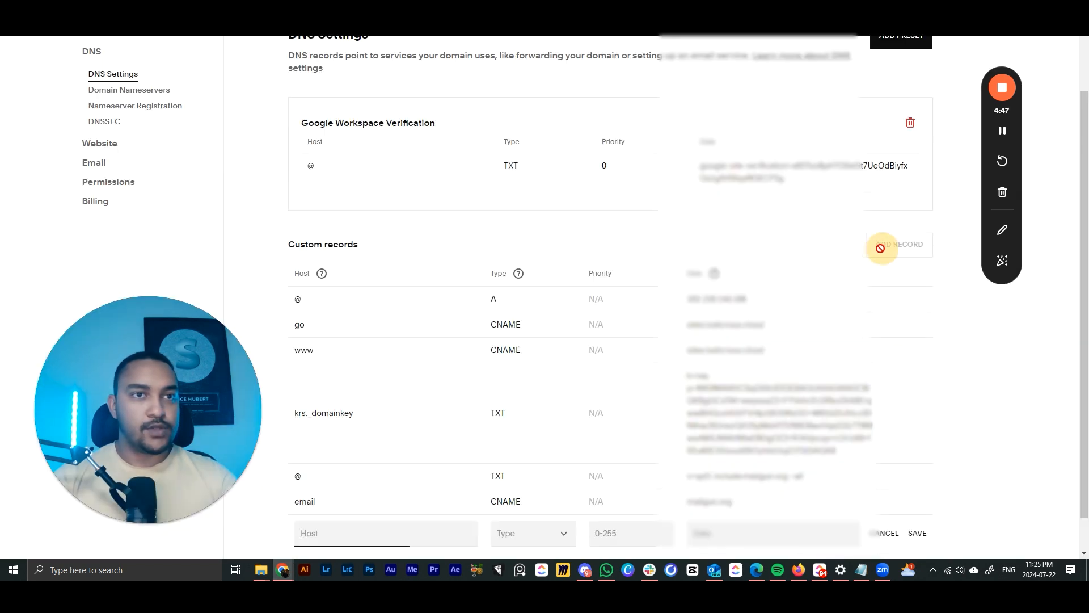
{"action": "scroll", "coordinate": [669, 352], "scroll_direction": "down", "scroll_amount": 1}
{"action": "left_click", "coordinate": [518, 497]}
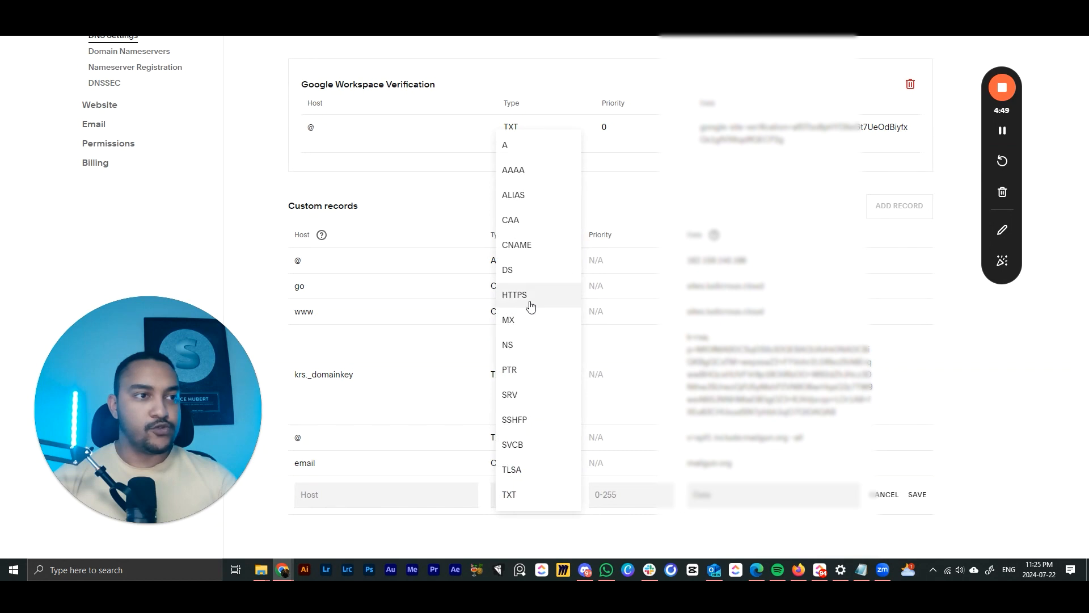
{"action": "left_click", "coordinate": [522, 319]}
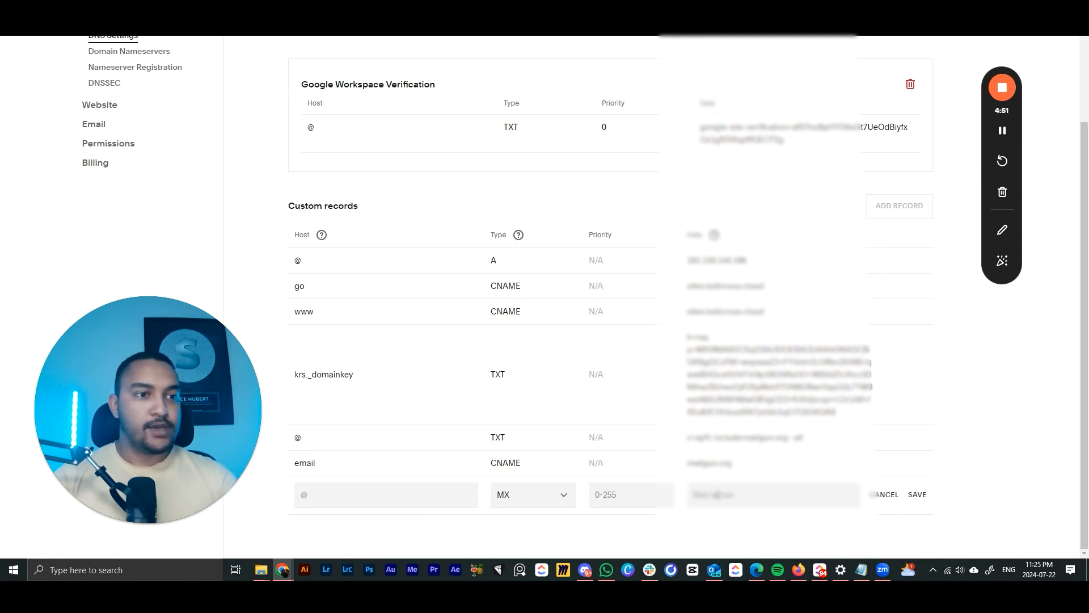
{"action": "left_click", "coordinate": [719, 494]}
{"action": "key", "text": "ctrl+v"}
{"action": "left_click", "coordinate": [323, 498]}
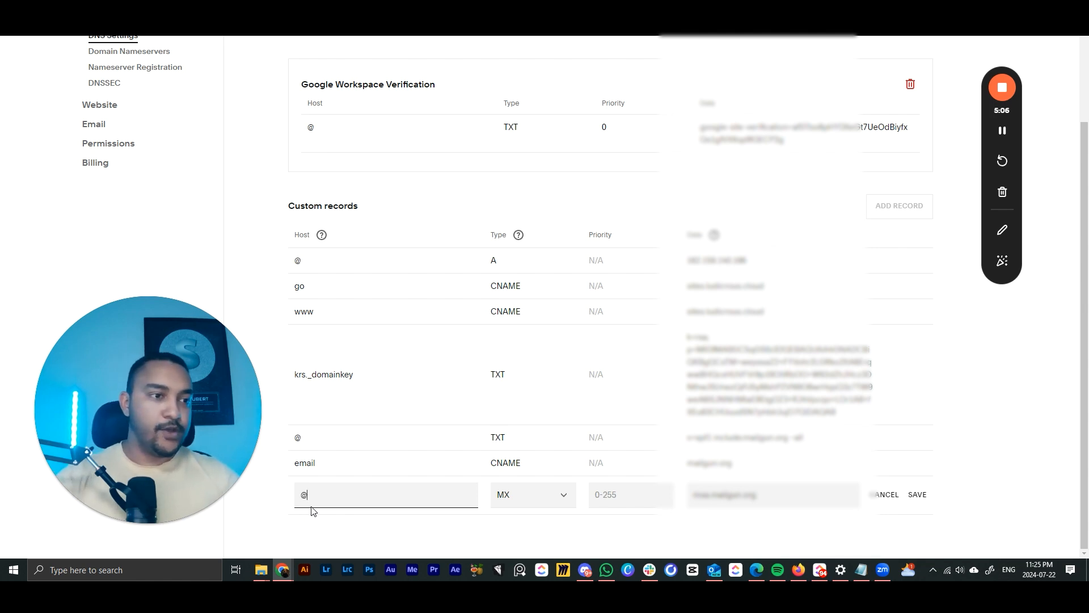
Set the new MX record's priority to 10 and save the record.
{"action": "left_click", "coordinate": [633, 494]}
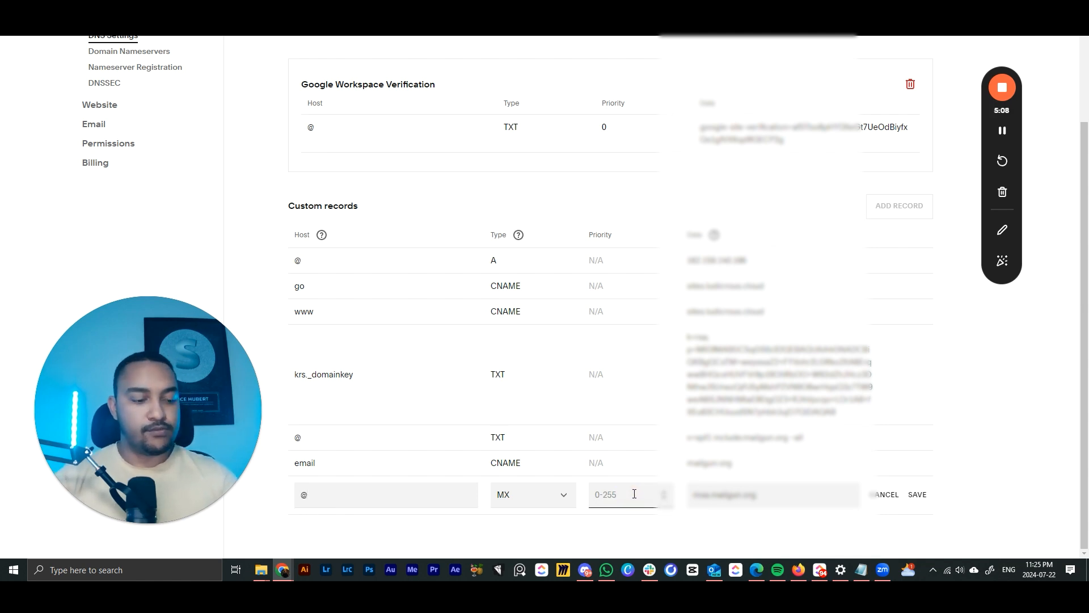
{"action": "type", "text": "10"}
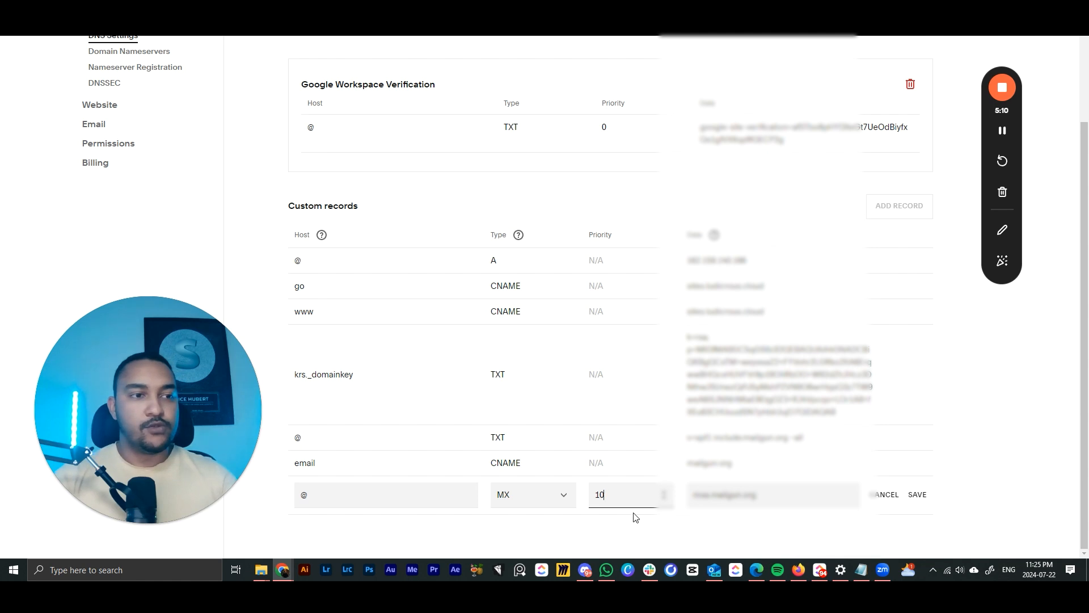
{"action": "left_click", "coordinate": [741, 492]}
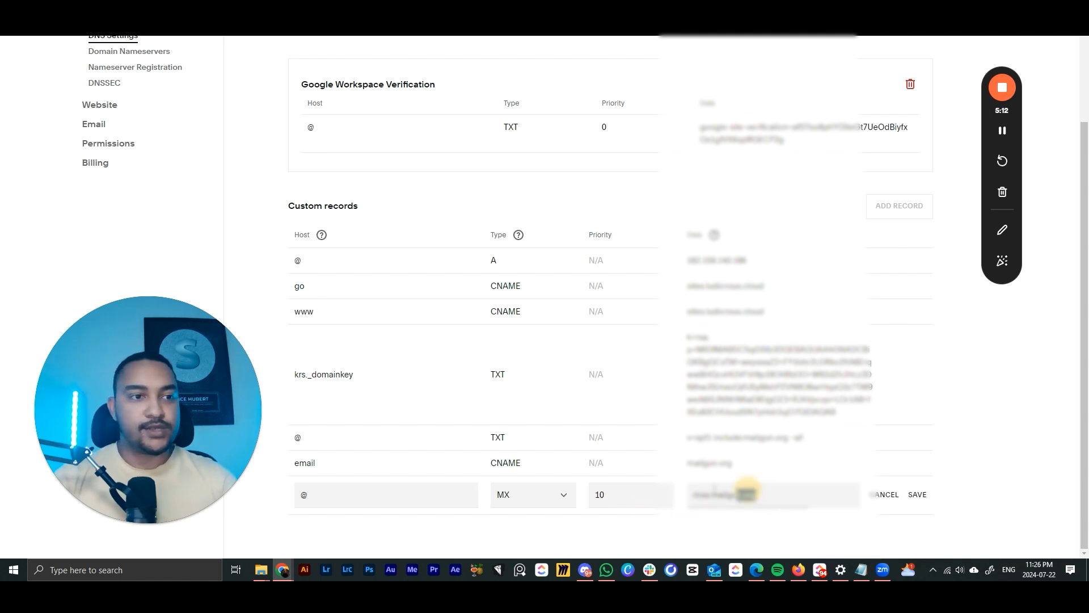
{"action": "key", "text": "ctrl+a"}
{"action": "left_click", "coordinate": [765, 495]}
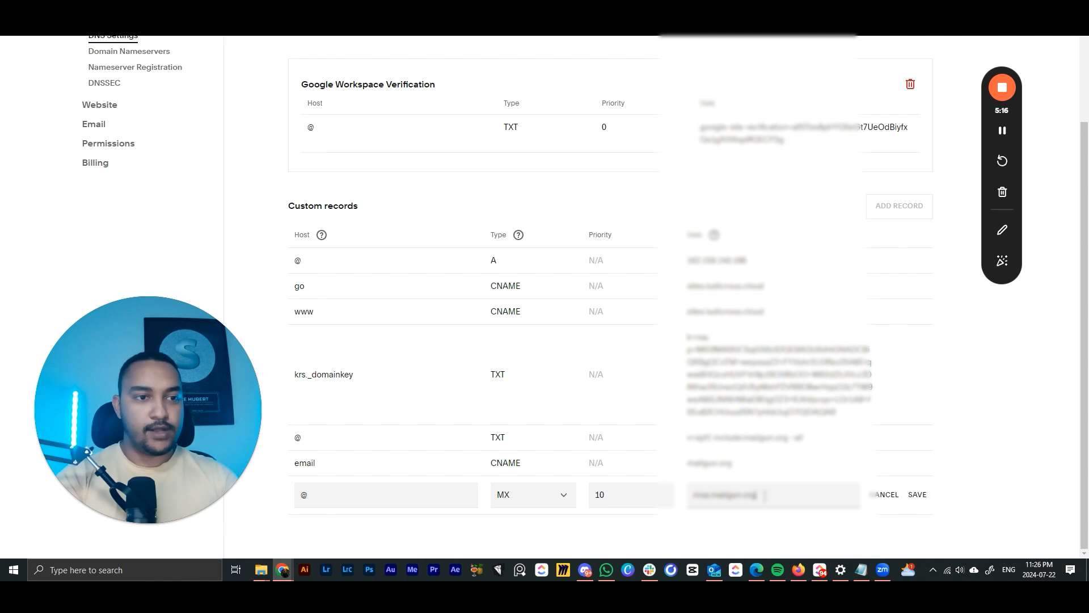
{"action": "left_click", "coordinate": [928, 495]}
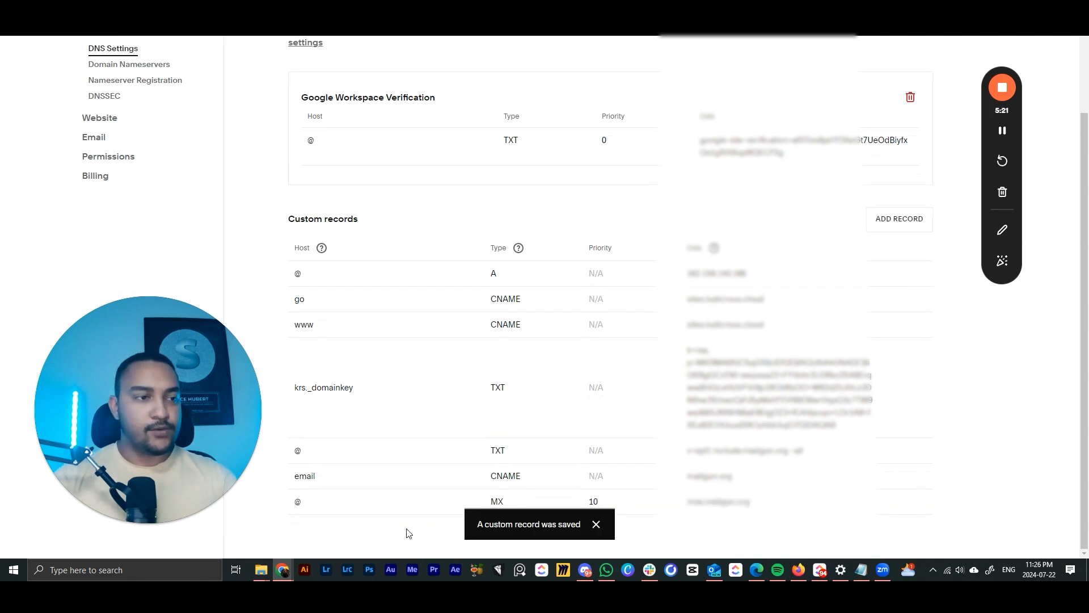
Switch back to GoHighLevel and copy the required value of the second MX record.
{"action": "mouse_move", "coordinate": [282, 569]}
{"action": "left_click", "coordinate": [317, 509]}
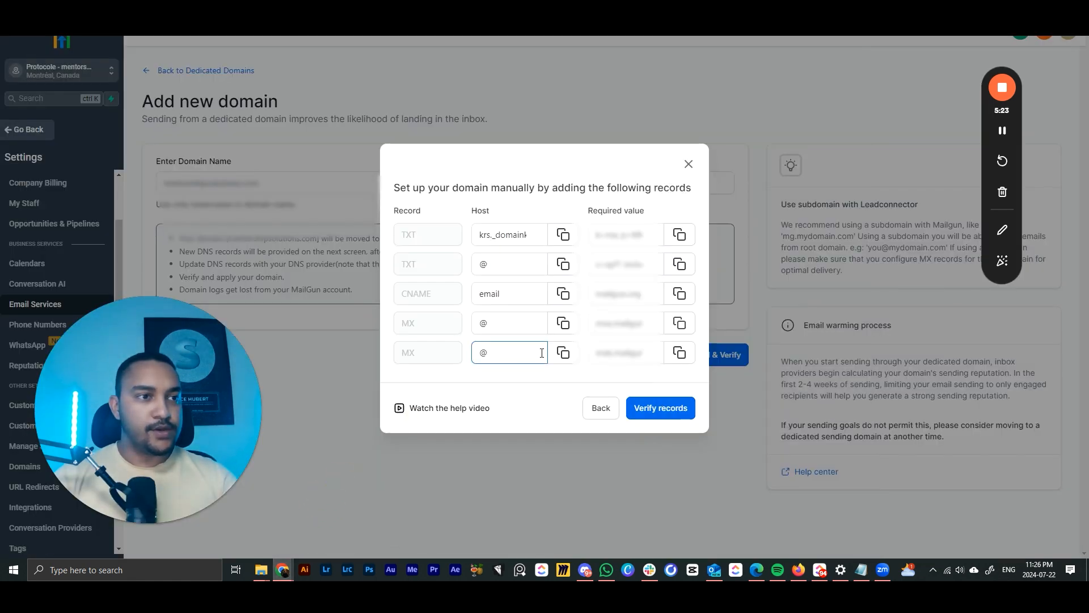
{"action": "left_click", "coordinate": [679, 352]}
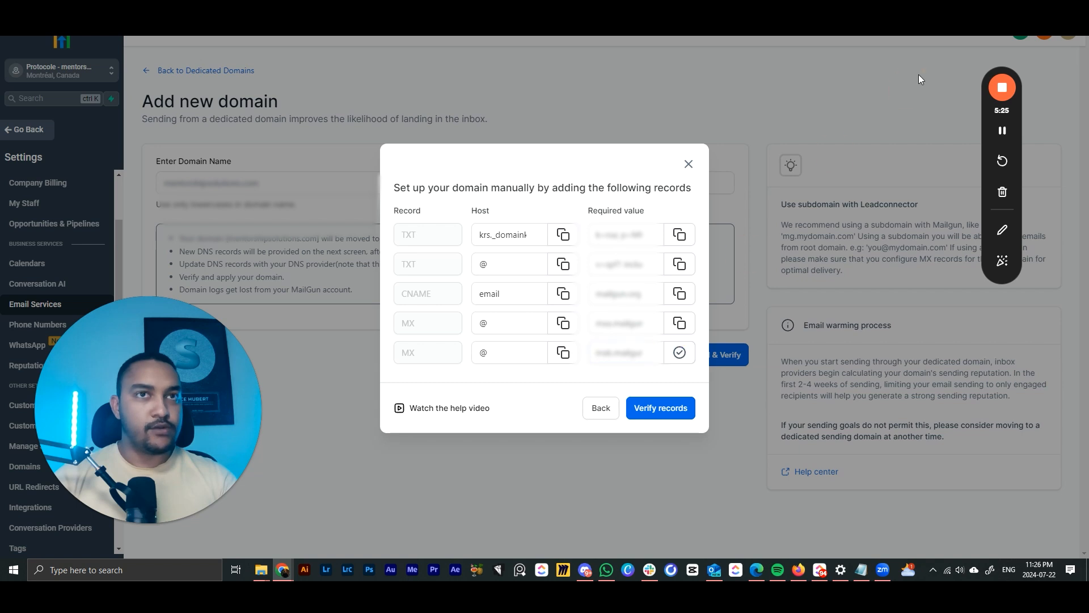
Switch to Squarespace and add a second MX record with host @, priority 10 and the copied value as its data, and save it.
{"action": "mouse_move", "coordinate": [283, 570]}
{"action": "left_click", "coordinate": [476, 513]}
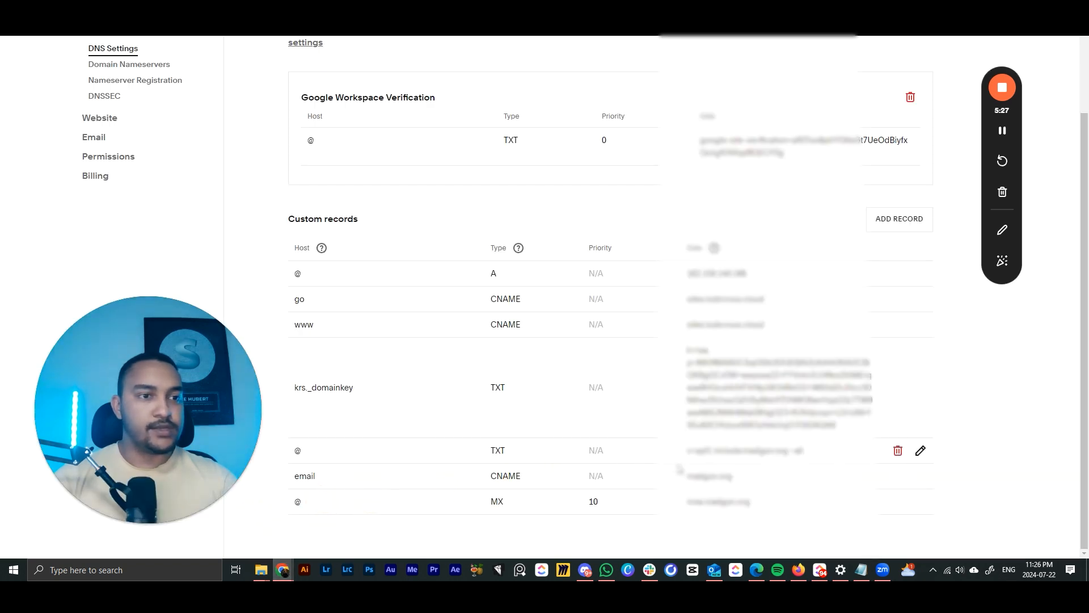
{"action": "left_click", "coordinate": [873, 227]}
{"action": "scroll", "coordinate": [675, 366], "scroll_direction": "down", "scroll_amount": 1}
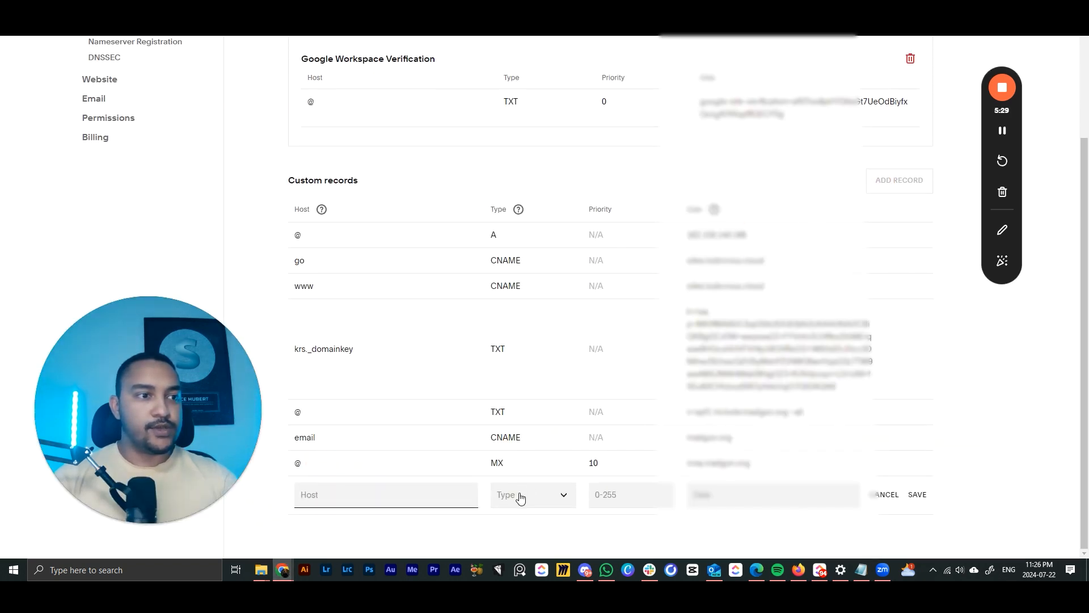
{"action": "left_click", "coordinate": [518, 495]}
{"action": "left_click", "coordinate": [531, 318]}
{"action": "left_click", "coordinate": [624, 491]}
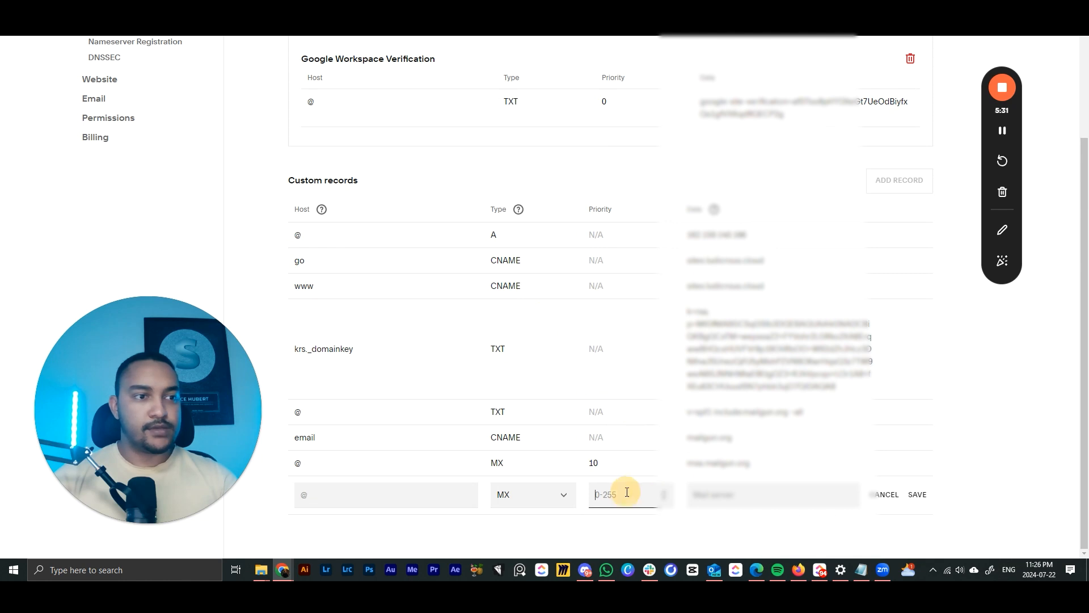
{"action": "left_click", "coordinate": [699, 494]}
{"action": "key", "text": "ctrl+v"}
{"action": "left_click", "coordinate": [363, 494]}
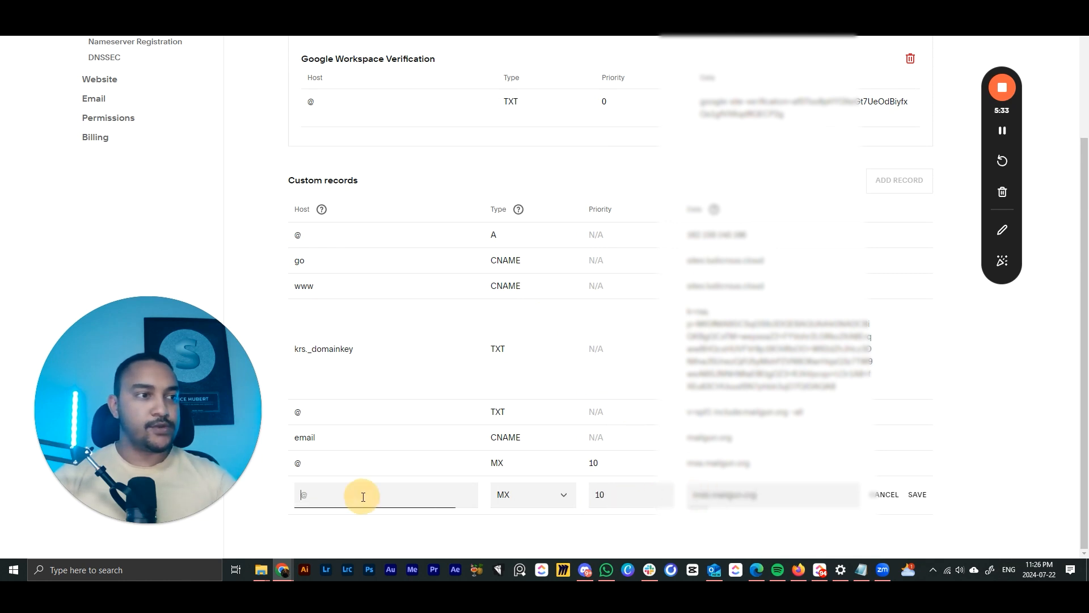
{"action": "left_click", "coordinate": [914, 497]}
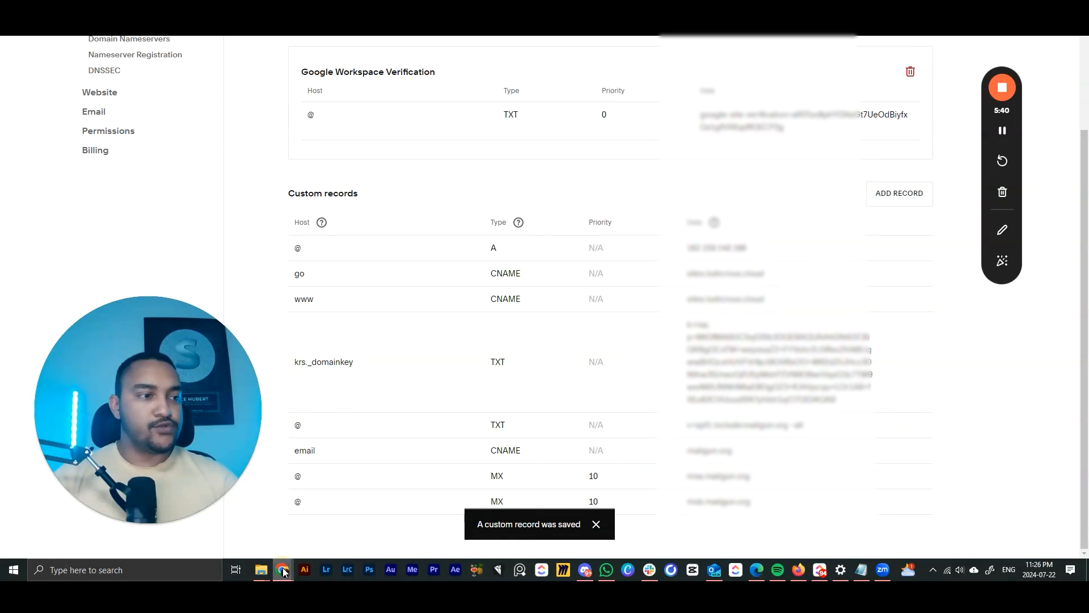
Return to GoHighLevel and run the verification of the added DNS records.
{"action": "mouse_move", "coordinate": [282, 569]}
{"action": "left_click", "coordinate": [341, 522]}
{"action": "left_click", "coordinate": [655, 409]}
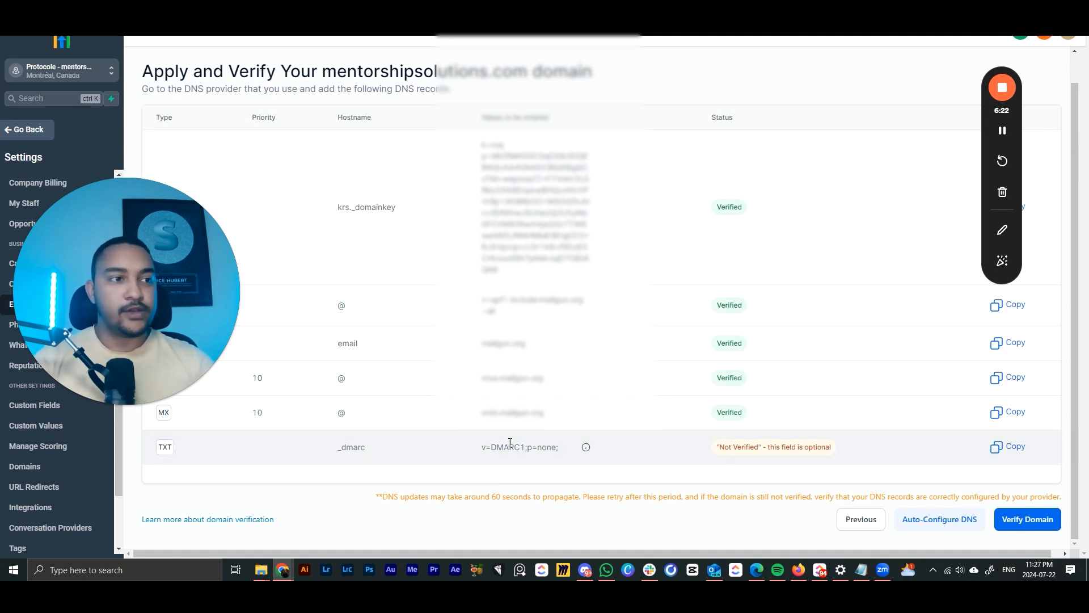
Copy the value of the optional _dmarc TXT record and switch to the Squarespace DNS settings.
{"action": "left_click", "coordinate": [997, 451]}
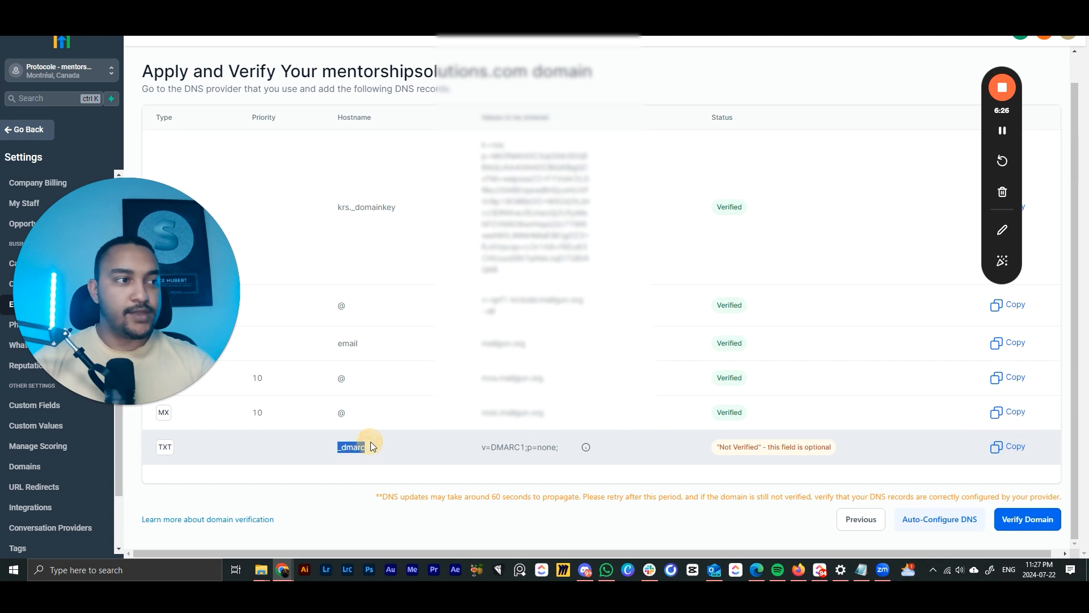
{"action": "left_click", "coordinate": [193, 455]}
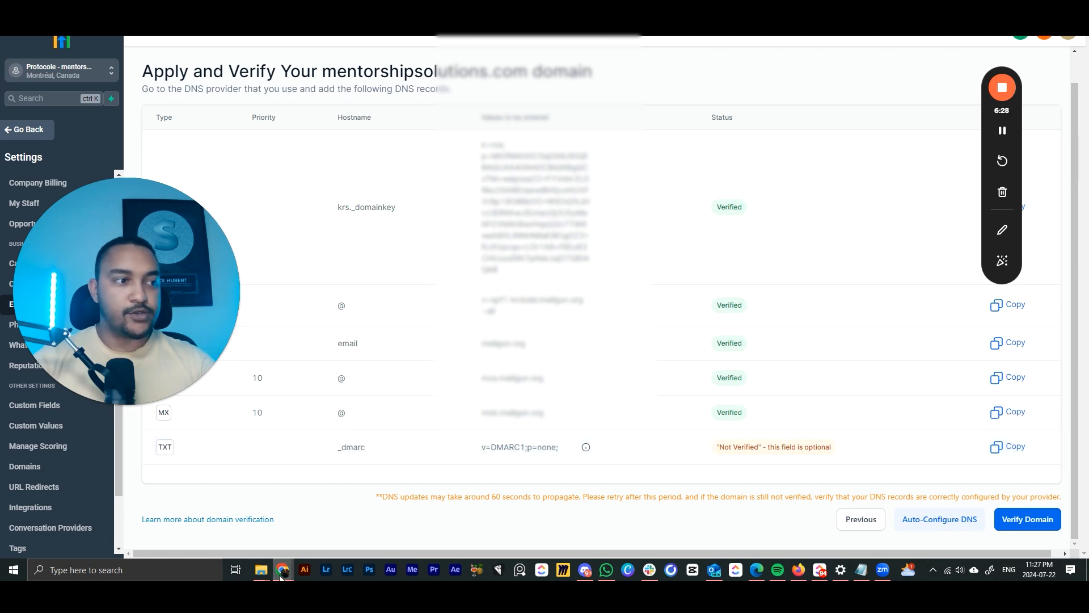
{"action": "mouse_move", "coordinate": [282, 570]}
{"action": "left_click", "coordinate": [321, 534]}
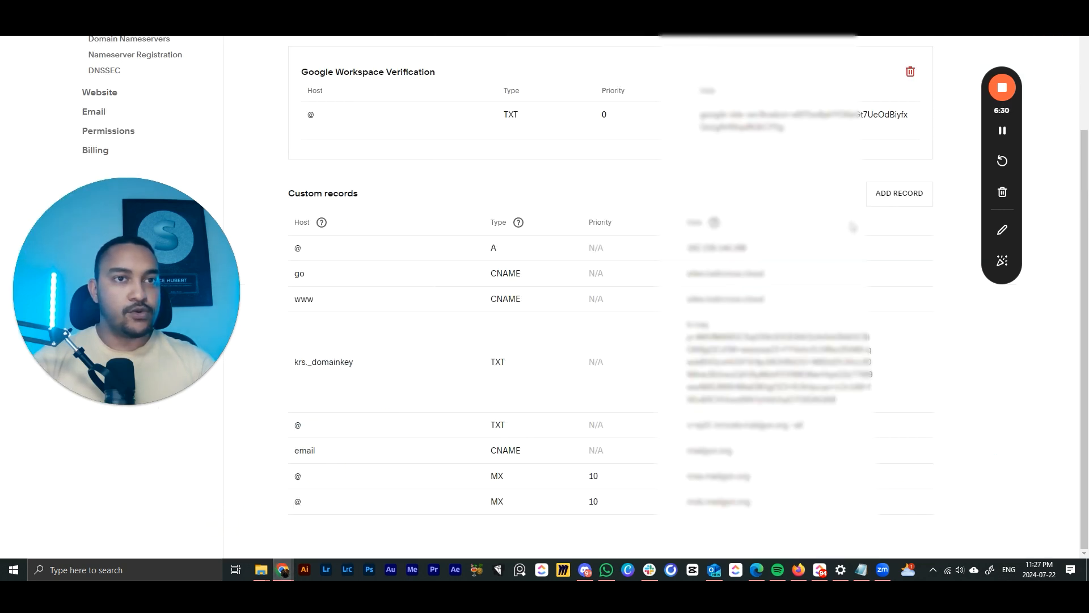
Add a TXT record with host _dmarc and the copied value as its data to the custom DNS records, and save it.
{"action": "left_click", "coordinate": [877, 196]}
{"action": "scroll", "coordinate": [414, 382], "scroll_direction": "down", "scroll_amount": 1}
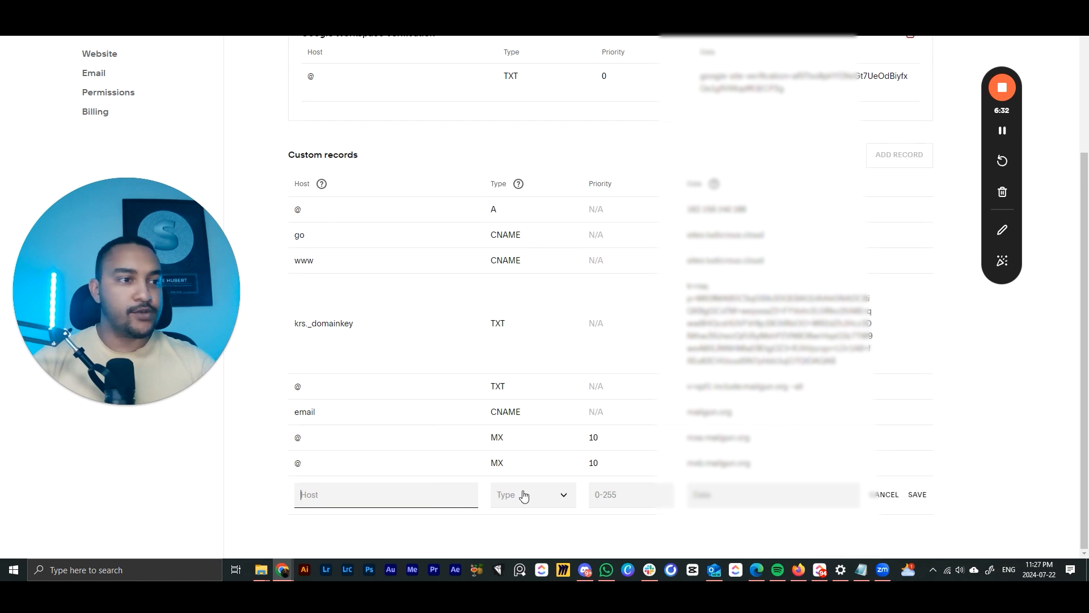
{"action": "left_click", "coordinate": [522, 494]}
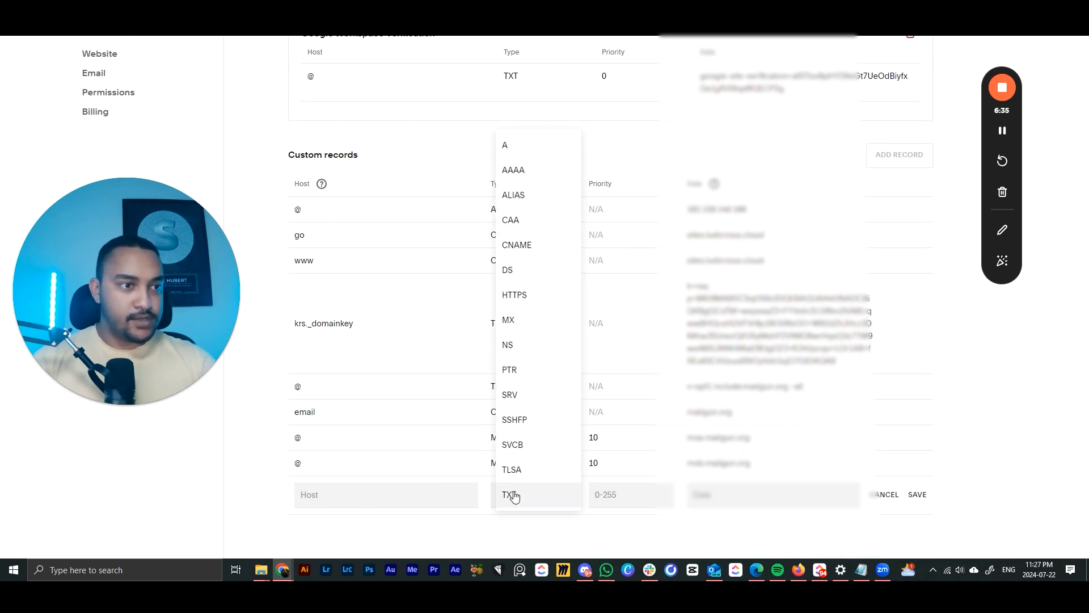
{"action": "left_click", "coordinate": [510, 494]}
{"action": "left_click", "coordinate": [371, 490]}
{"action": "type", "text": "_dmarc"}
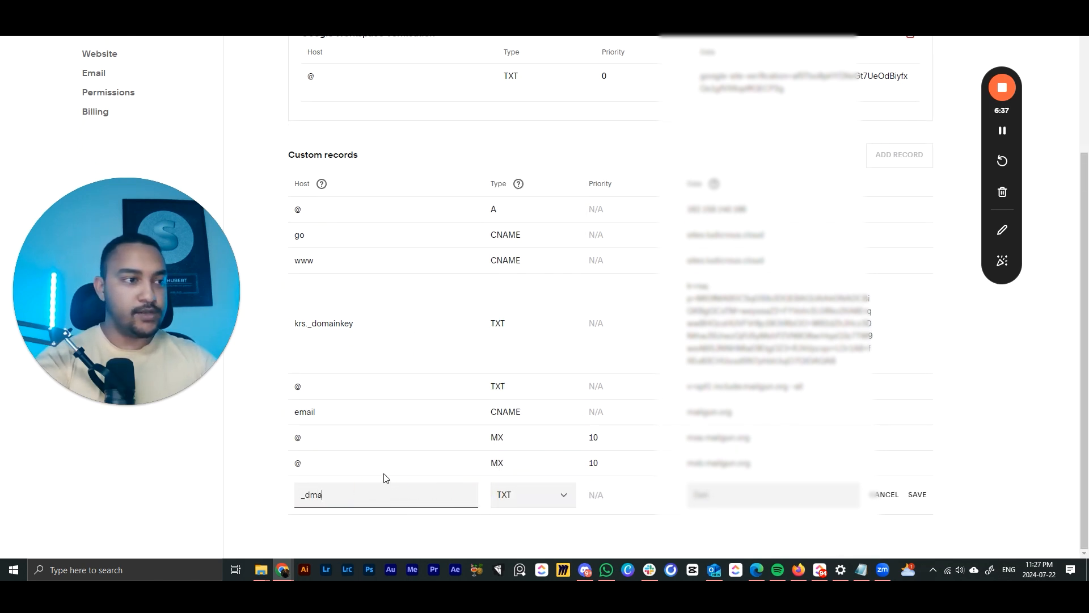
{"action": "left_click", "coordinate": [745, 492]}
{"action": "key", "text": "ctrl+v"}
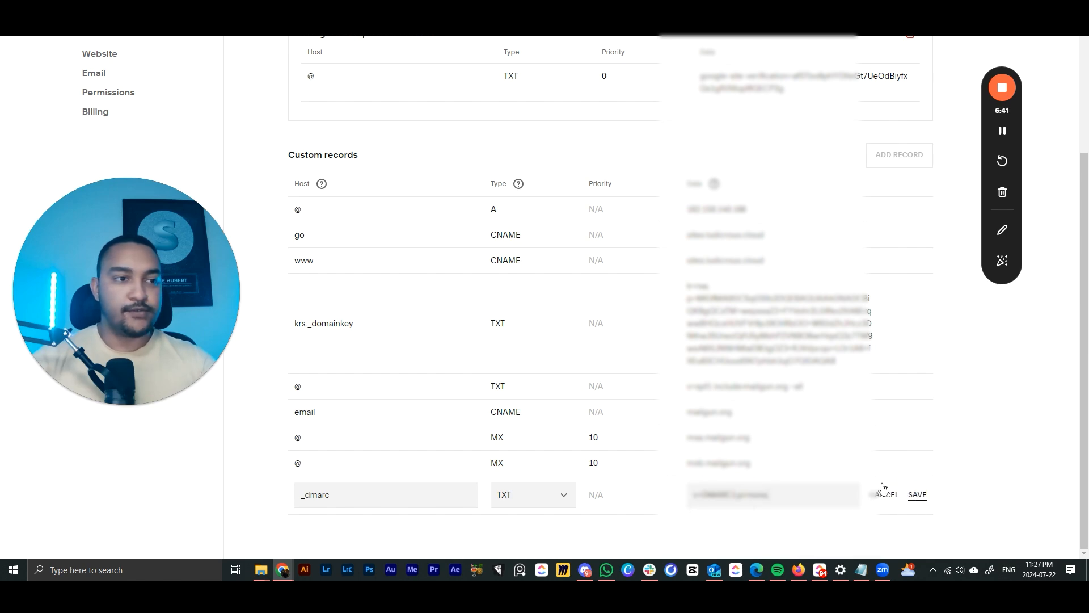
{"action": "left_click", "coordinate": [917, 494]}
Return to GoHighLevel and verify the mentorshipsolutions.com domain, repeating the verification from its dedicated domain entry.
{"action": "mouse_move", "coordinate": [283, 570]}
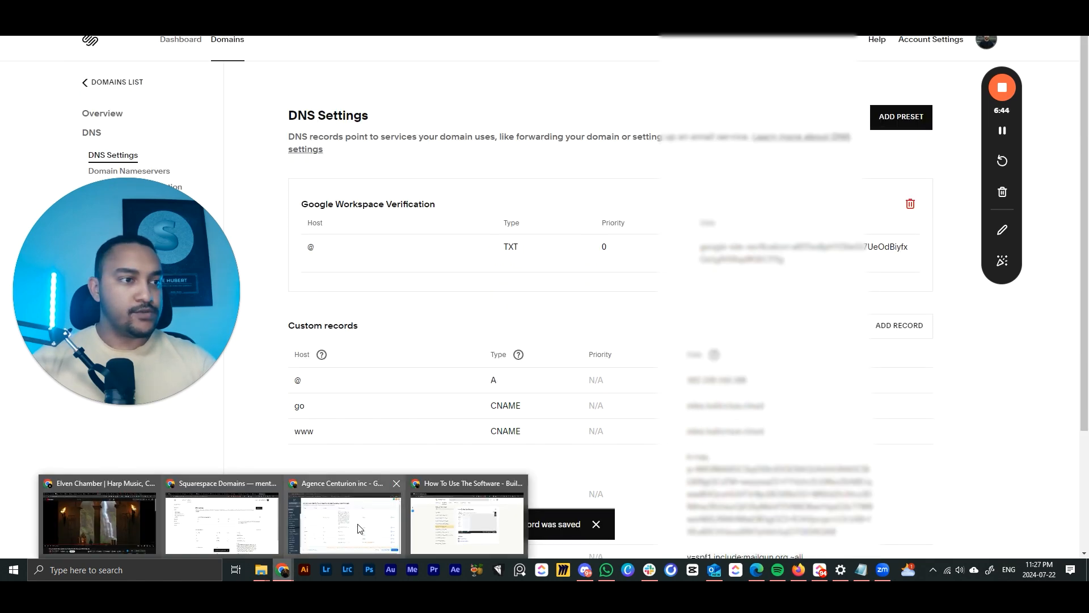
{"action": "left_click", "coordinate": [358, 529]}
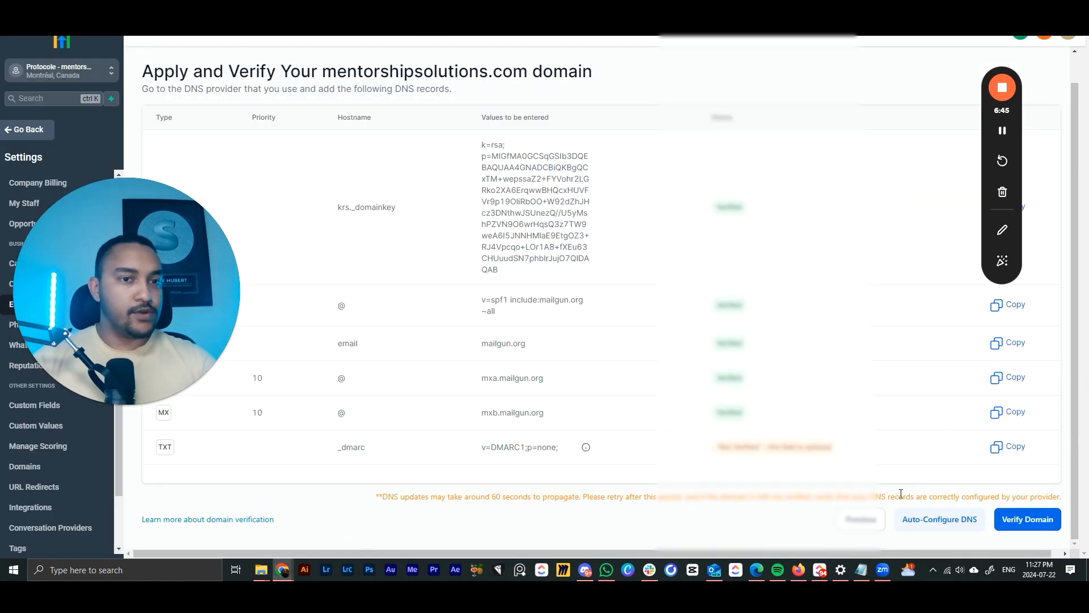
{"action": "left_click", "coordinate": [1027, 528]}
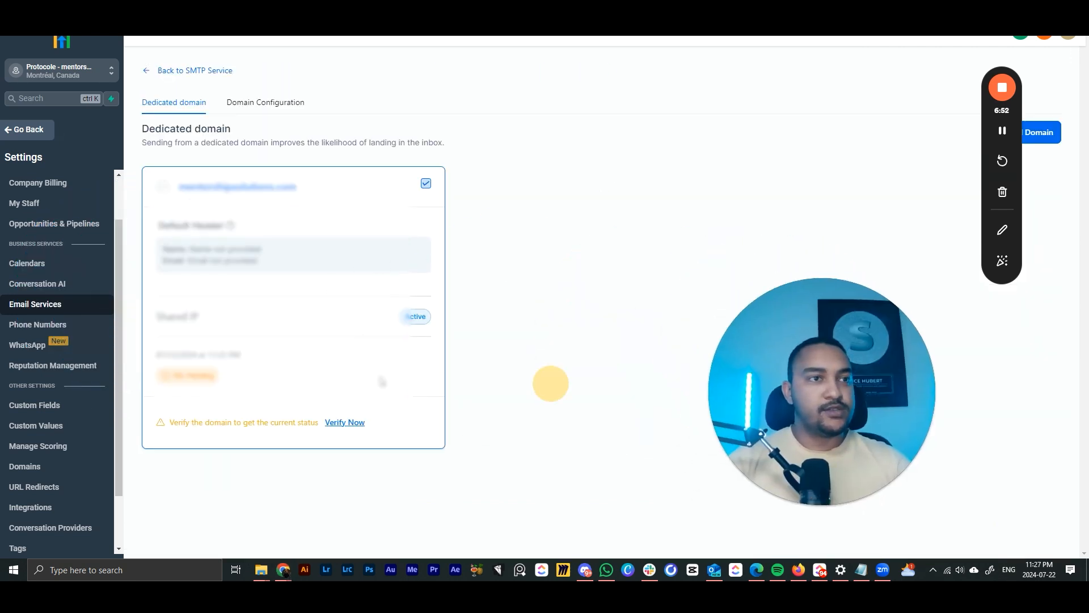
{"action": "left_click", "coordinate": [343, 423]}
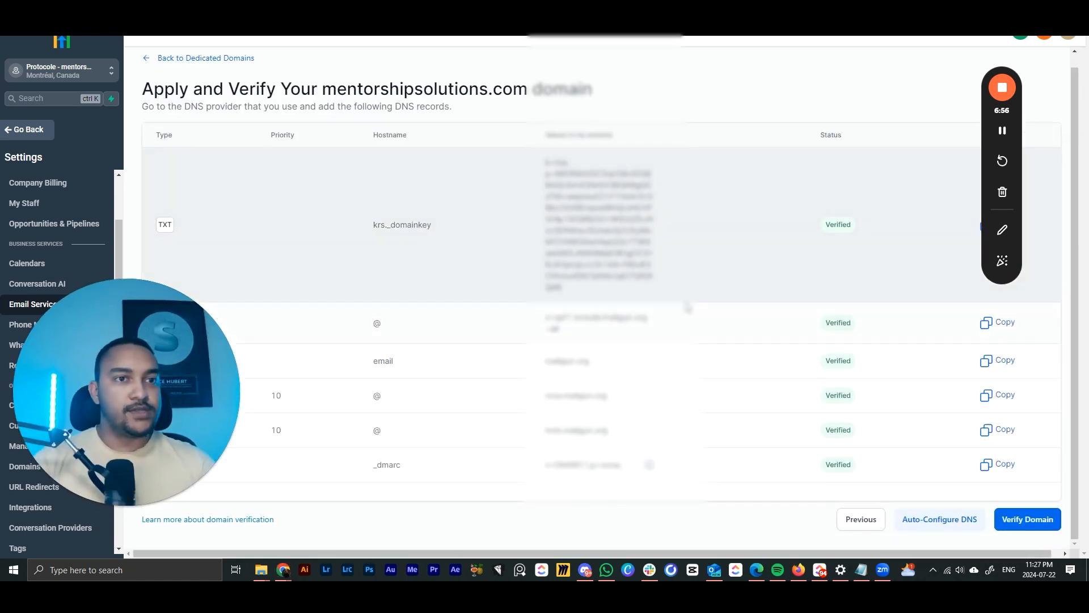
{"action": "left_click", "coordinate": [1027, 527]}
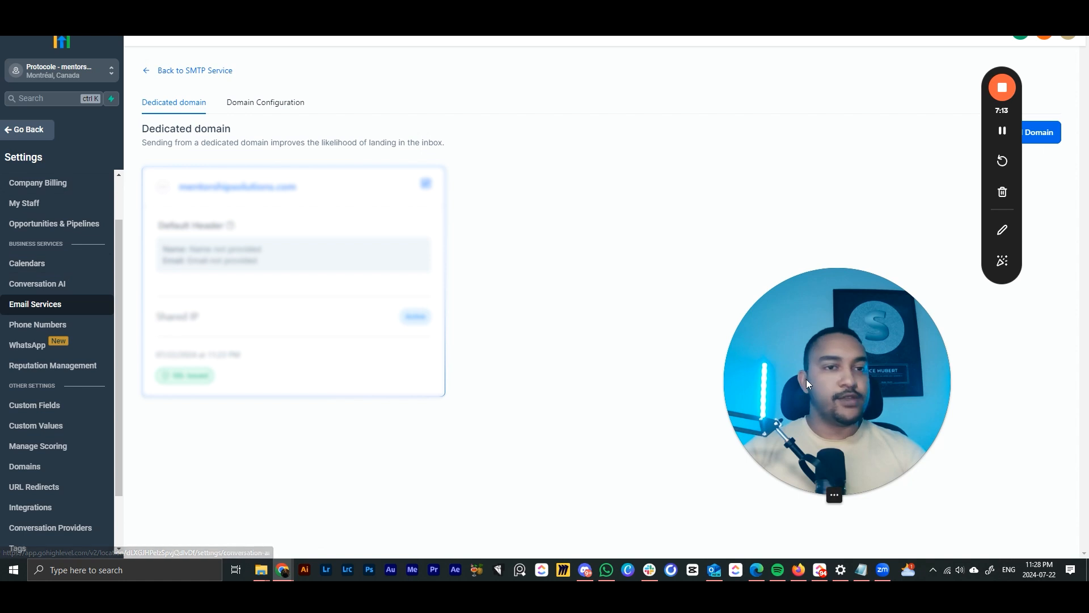
Open the phone number settings and start adding a new phone number.
{"action": "left_click", "coordinate": [35, 326]}
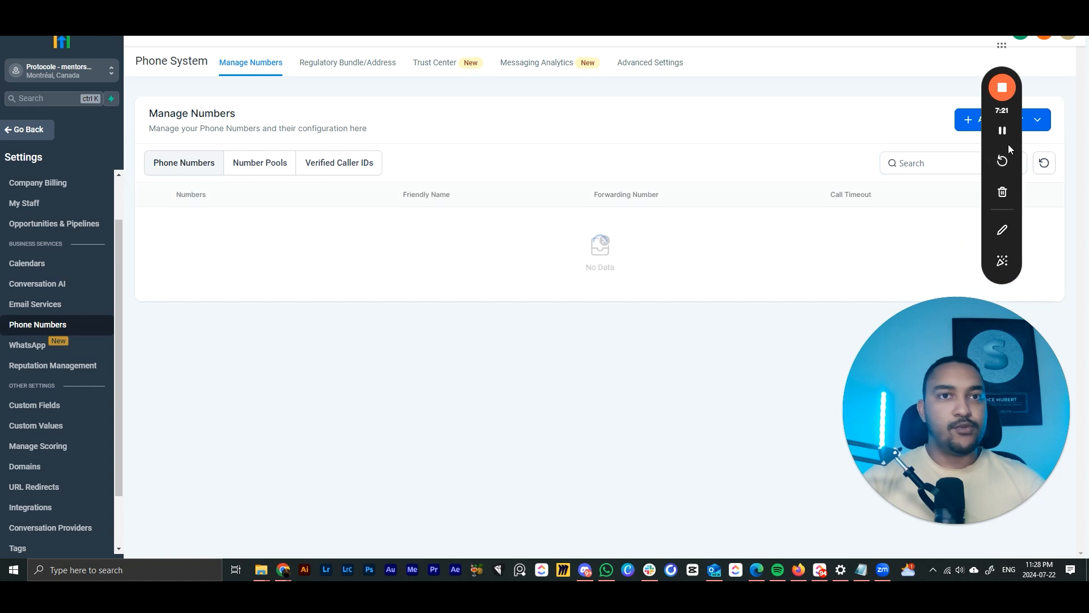
{"action": "left_click", "coordinate": [1003, 124]}
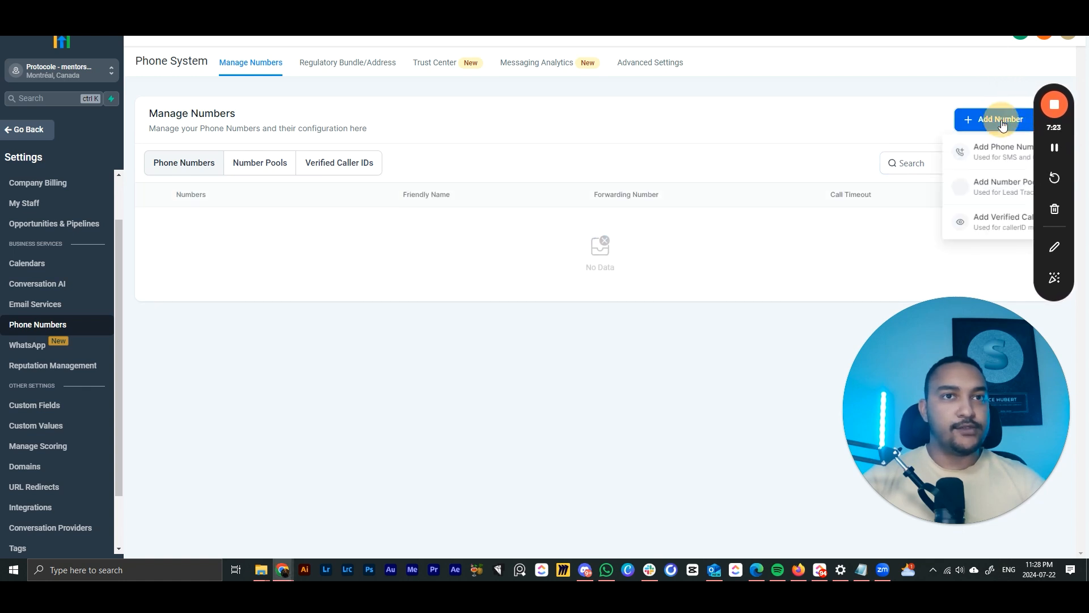
{"action": "left_click", "coordinate": [993, 153]}
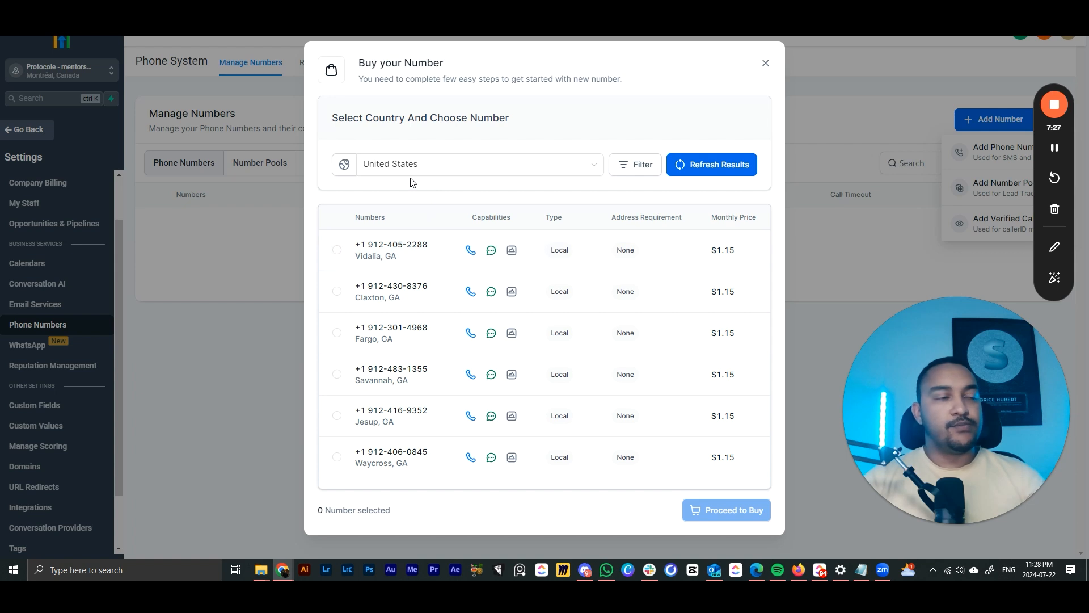
Look up the phone numbers offered for France and return the country to United States.
{"action": "left_click", "coordinate": [435, 163]}
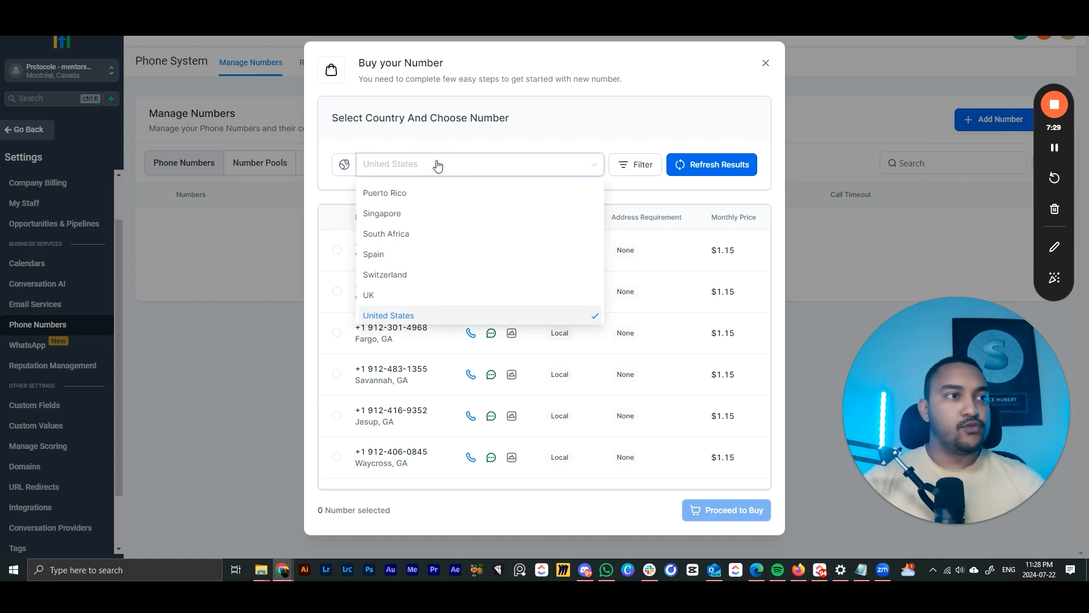
{"action": "type", "text": "fran"}
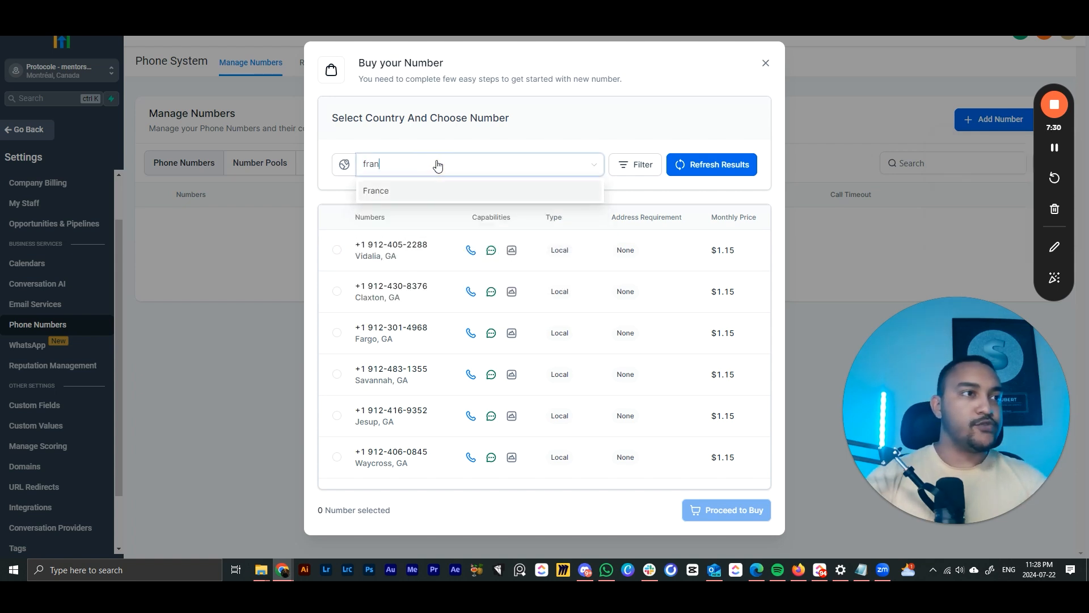
{"action": "left_click", "coordinate": [418, 190]}
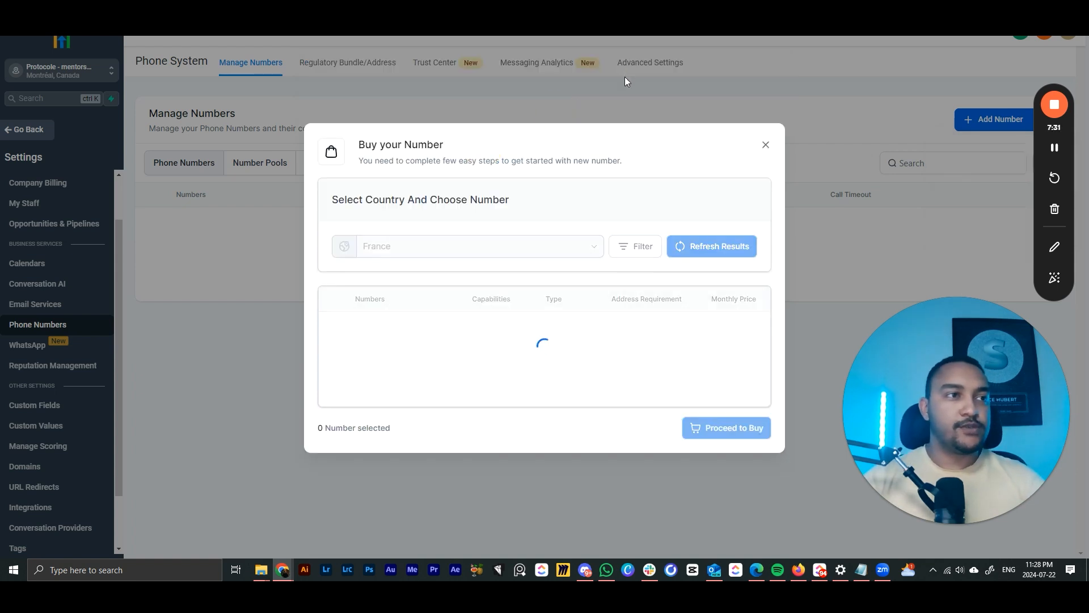
{"action": "left_click", "coordinate": [543, 246]}
{"action": "type", "text": "uni"}
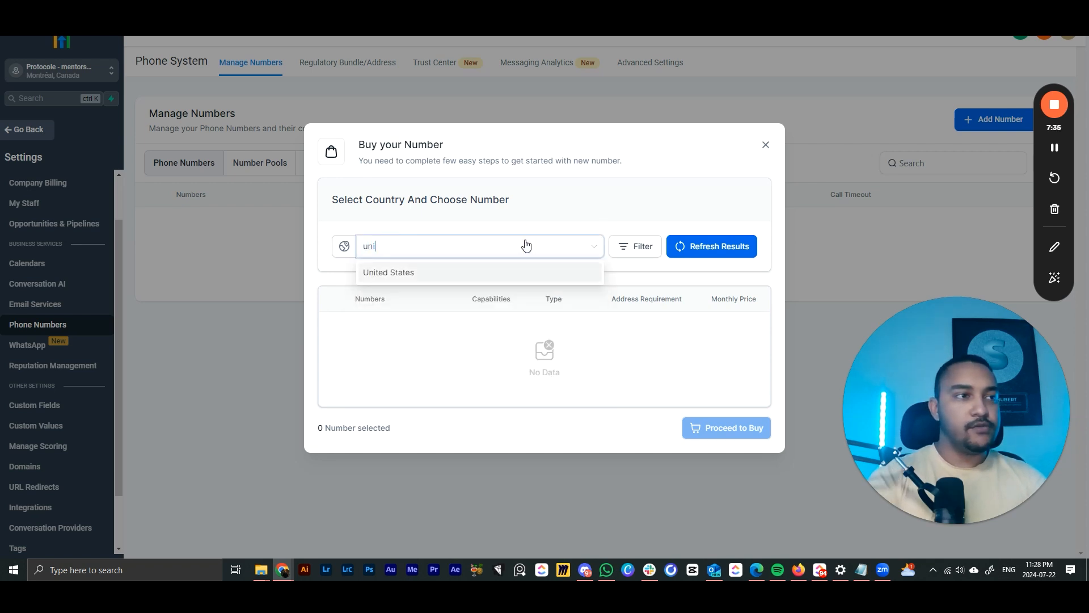
{"action": "left_click", "coordinate": [508, 270]}
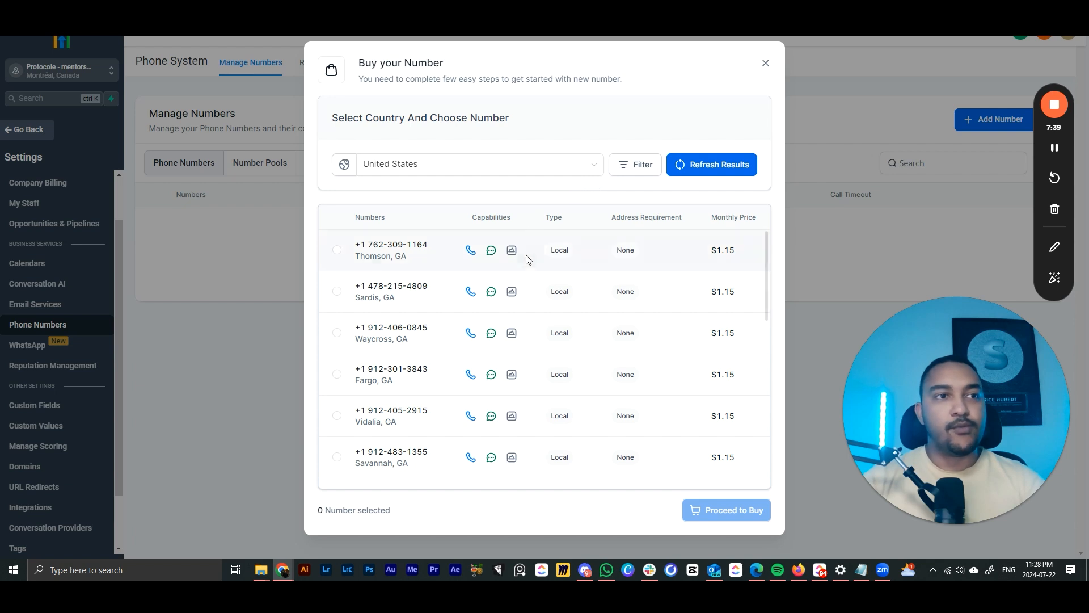
Compare the types, capabilities and monthly prices of the local and toll-free United States numbers on offer.
{"action": "scroll", "coordinate": [590, 266], "scroll_direction": "down", "scroll_amount": 4}
{"action": "scroll", "coordinate": [584, 267], "scroll_direction": "down", "scroll_amount": 3}
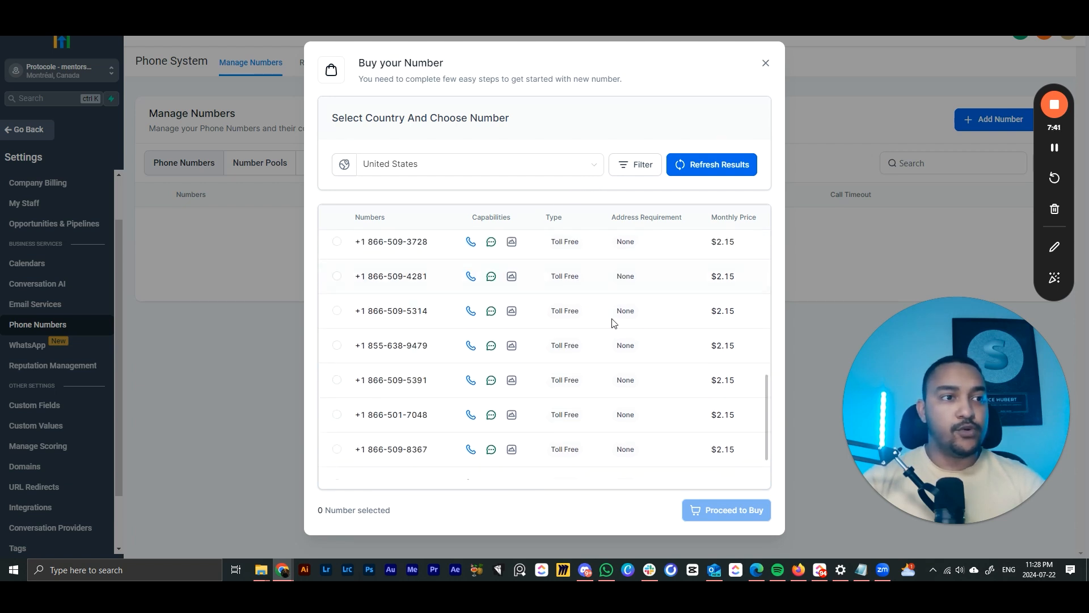
{"action": "scroll", "coordinate": [573, 274], "scroll_direction": "up", "scroll_amount": 1}
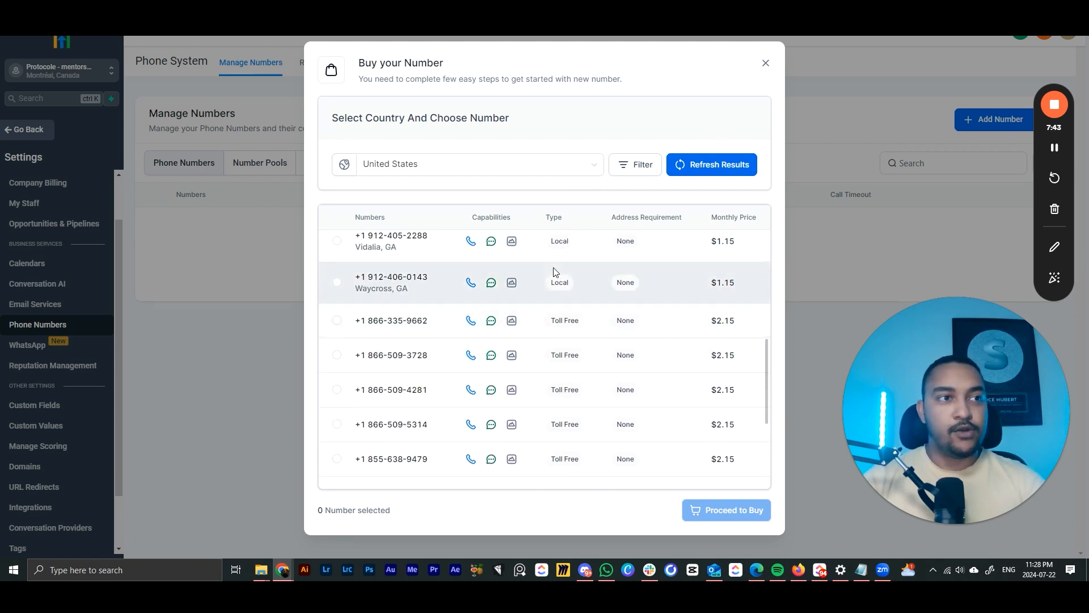
{"action": "scroll", "coordinate": [556, 285], "scroll_direction": "down", "scroll_amount": 1}
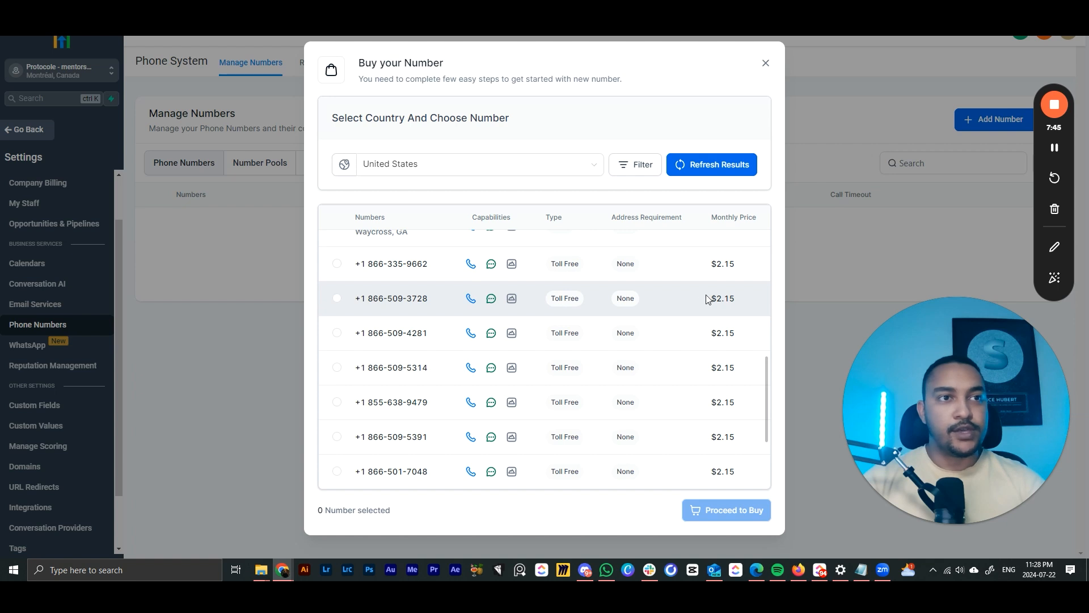
{"action": "left_click_drag", "start_coordinate": [714, 299], "coordinate": [734, 300]}
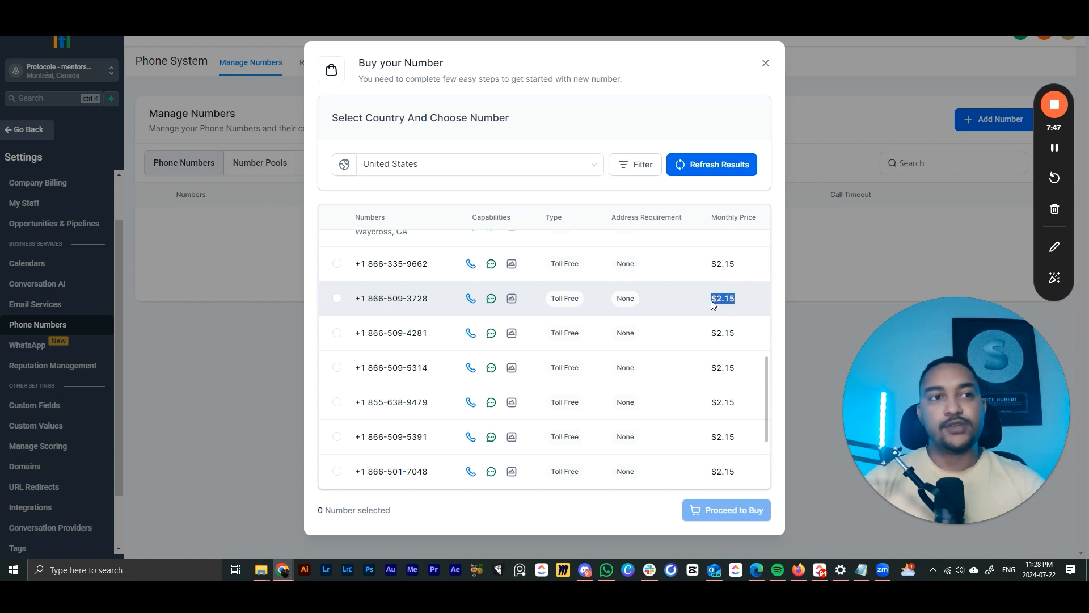
{"action": "left_click", "coordinate": [714, 298]}
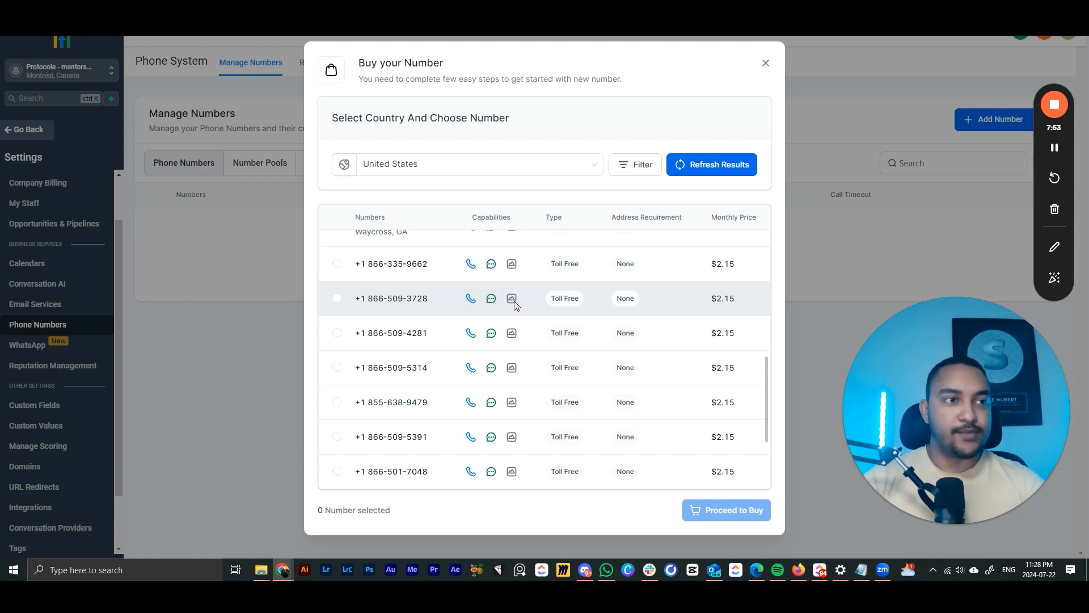
{"action": "scroll", "coordinate": [544, 309], "scroll_direction": "down", "scroll_amount": 3}
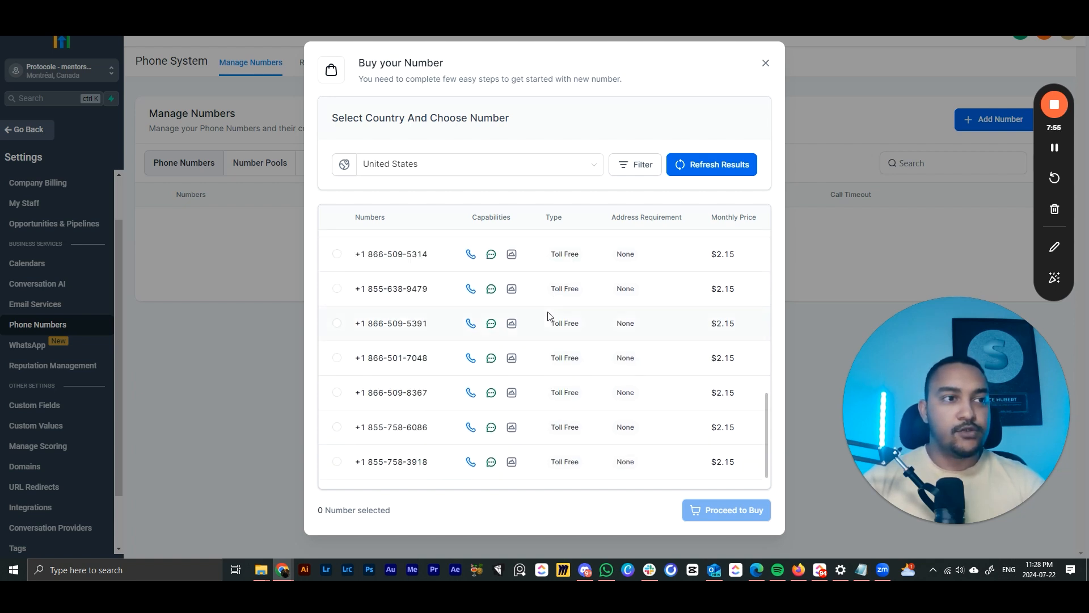
{"action": "scroll", "coordinate": [453, 340], "scroll_direction": "up", "scroll_amount": 3}
Buy a United States toll-free number at $2.15 per month and start its toll-free verification.
{"action": "left_click", "coordinate": [337, 354]}
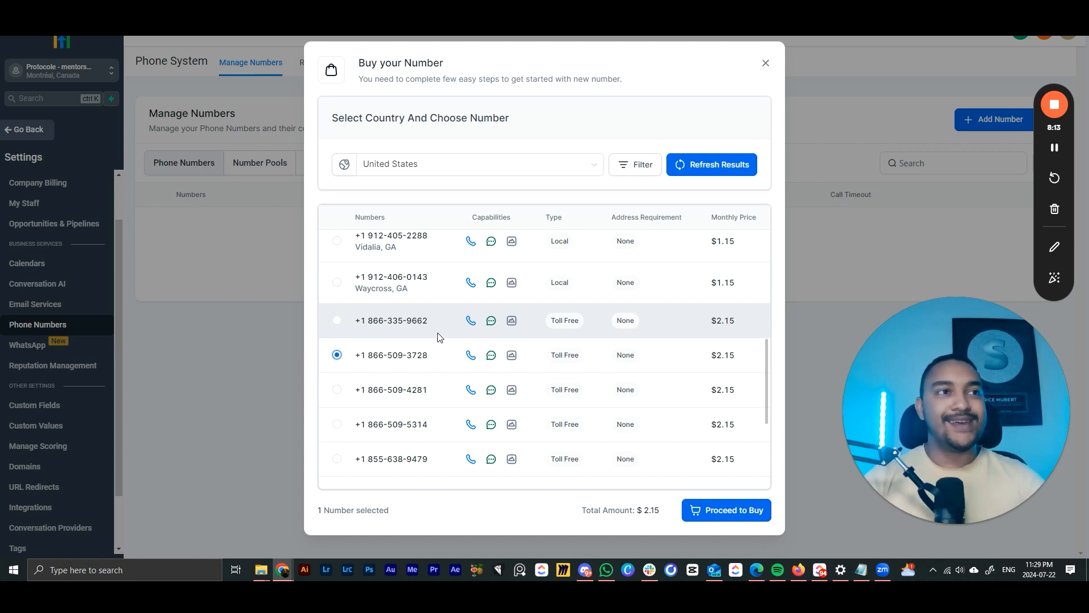
{"action": "left_click", "coordinate": [718, 518]}
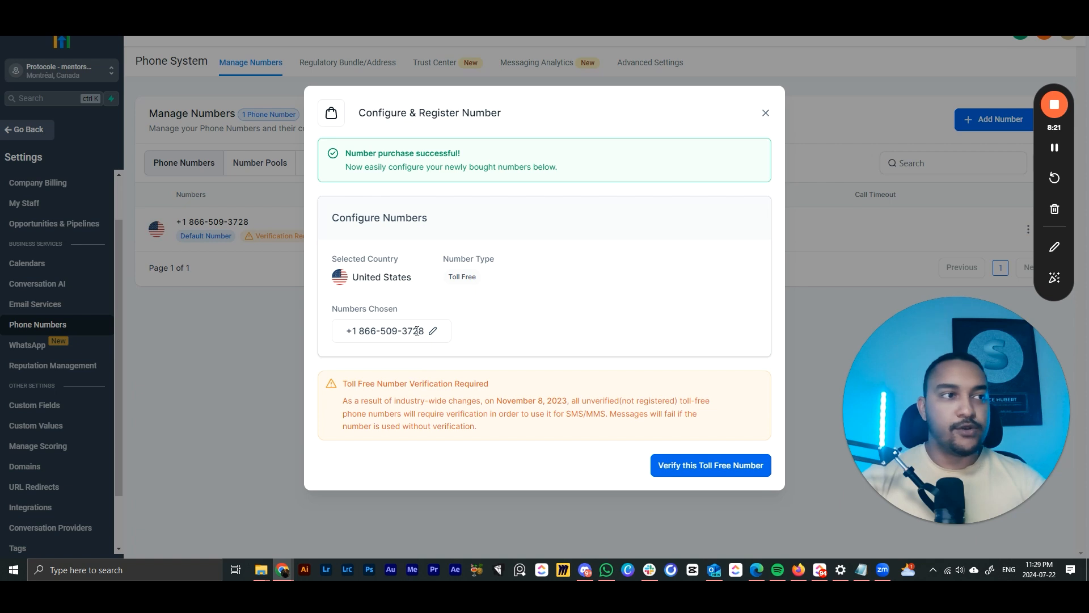
{"action": "left_click", "coordinate": [681, 474]}
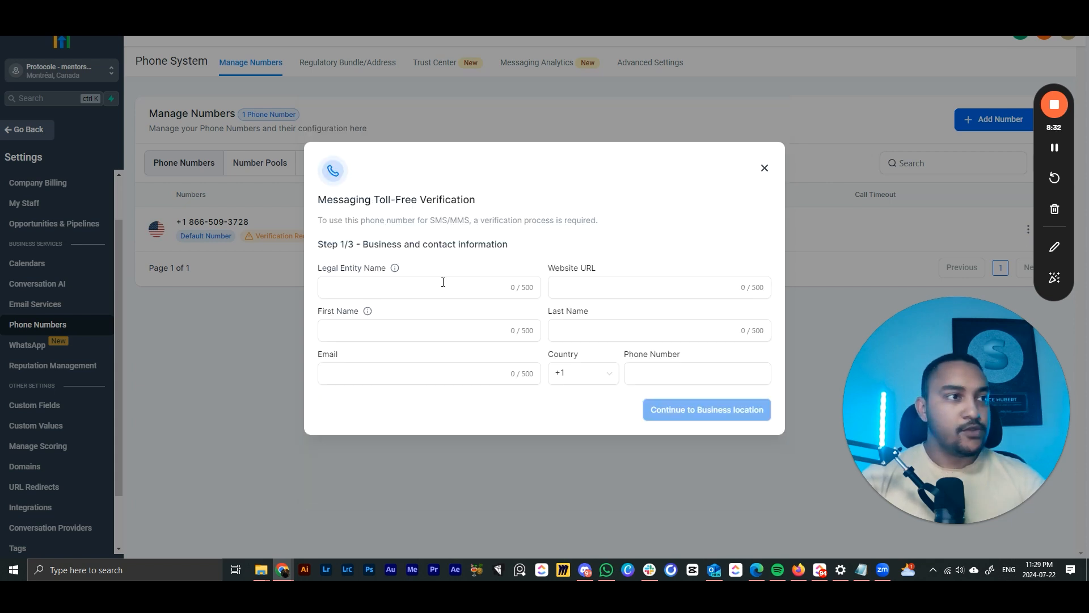
Fill the legal entity name, first name, last name, email and phone number of the verification form with placeholder text.
{"action": "left_click", "coordinate": [443, 284]}
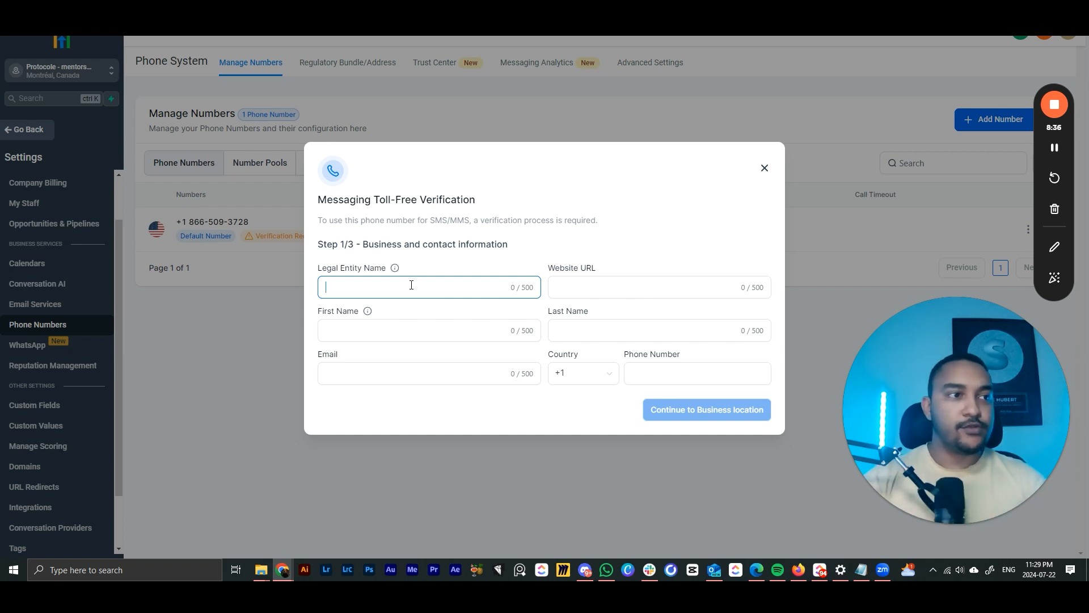
{"action": "left_click", "coordinate": [443, 330]}
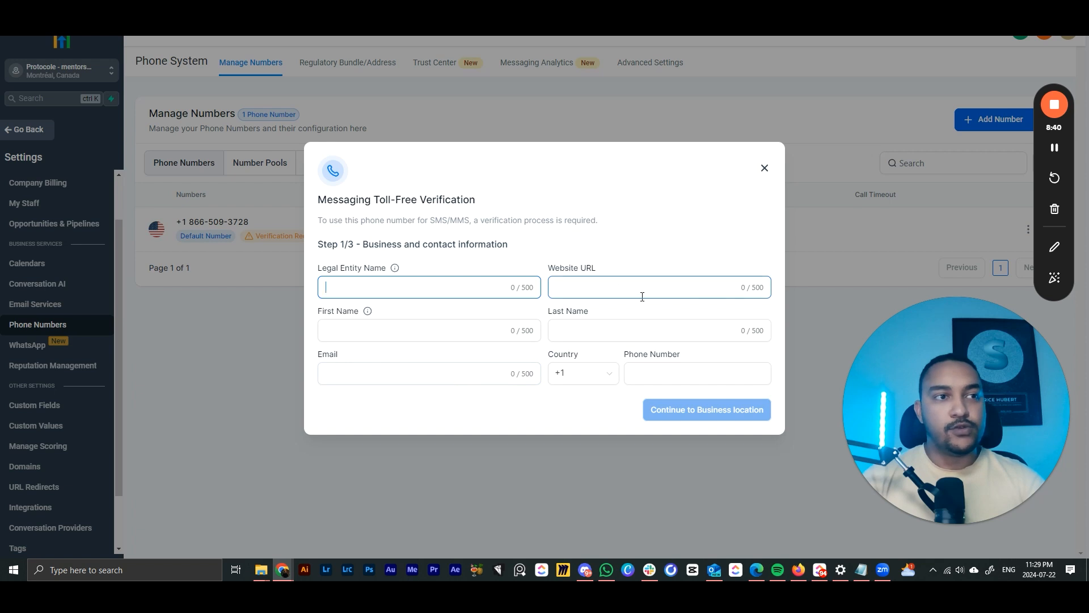
{"action": "left_click", "coordinate": [569, 295]}
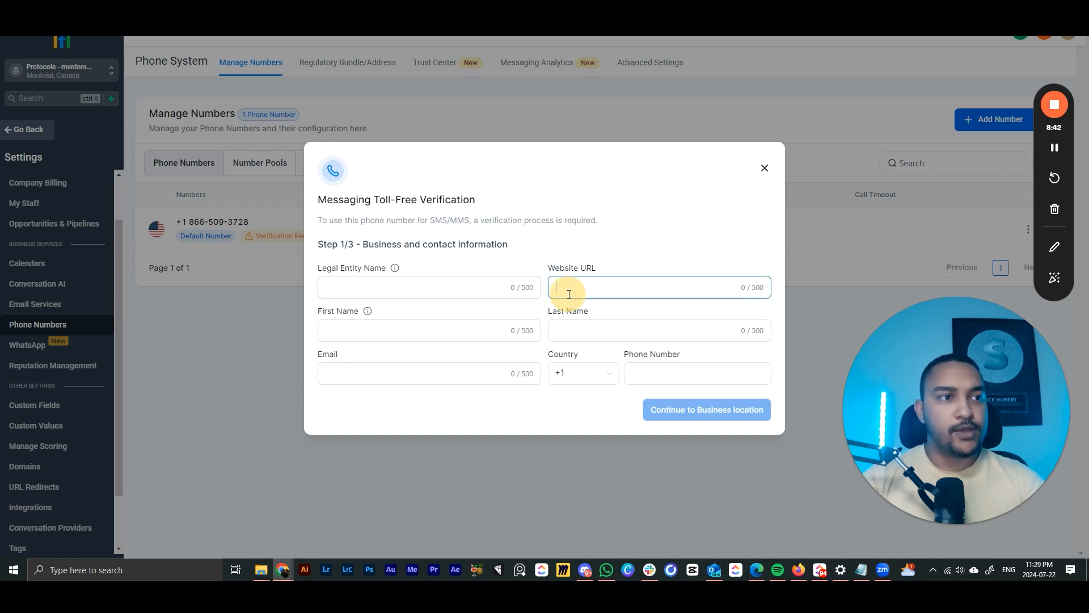
{"action": "left_click", "coordinate": [565, 326]}
{"action": "type", "text": "dsd"}
{"action": "left_click", "coordinate": [463, 294]}
{"action": "type", "text": "sdd"}
{"action": "left_click", "coordinate": [423, 334]}
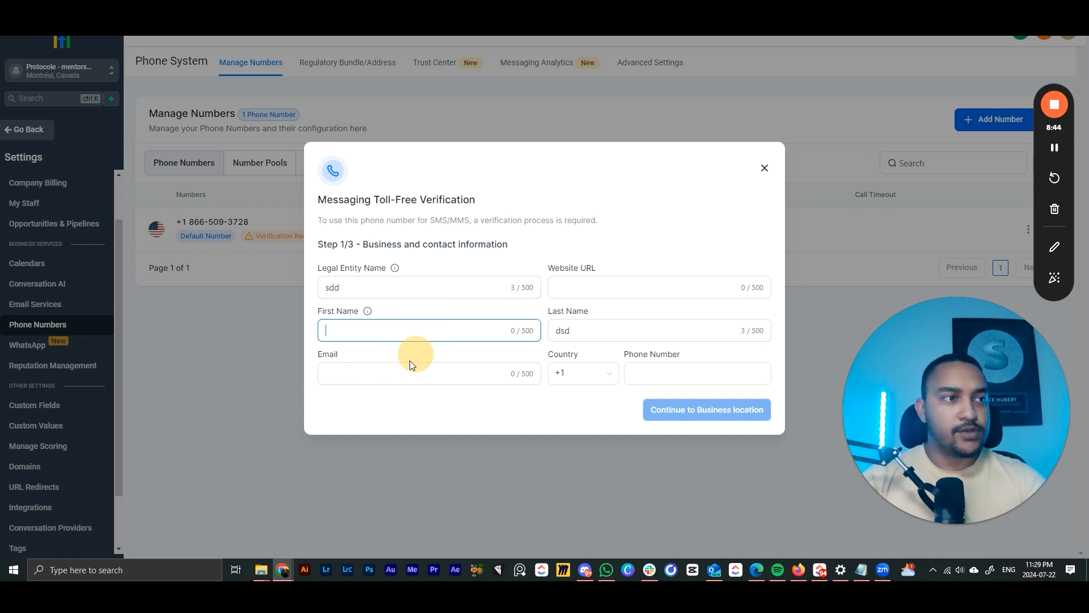
{"action": "type", "text": "sdsd"}
{"action": "left_click", "coordinate": [426, 371]}
{"action": "type", "text": "sds"}
{"action": "left_click", "coordinate": [658, 370]}
{"action": "type", "text": "sdd"}
{"action": "left_click_drag", "start_coordinate": [683, 369], "coordinate": [606, 372]}
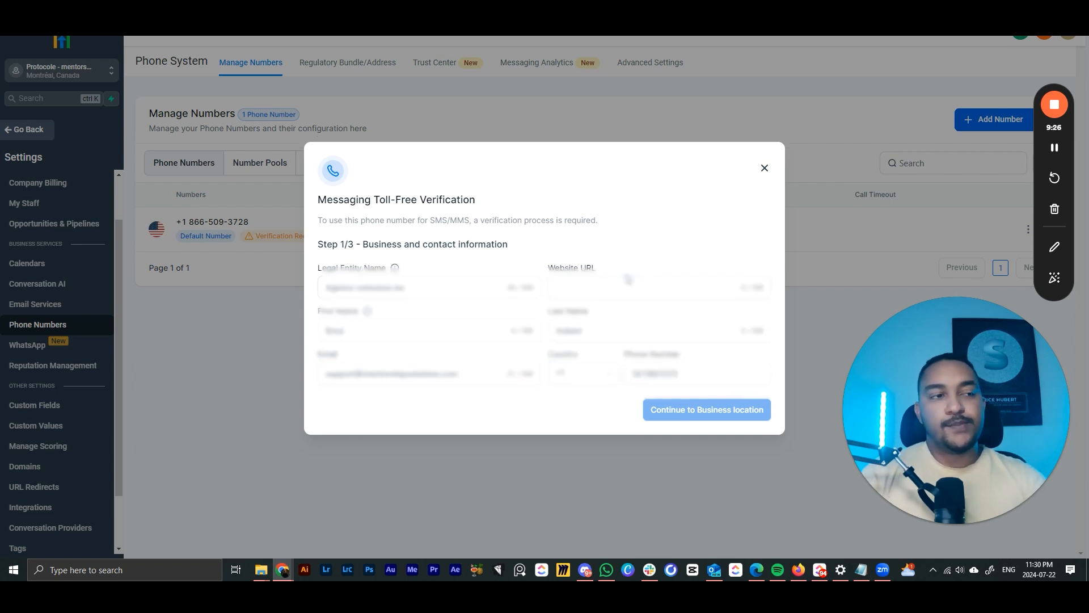
Paste the business website URL, complete the business location with Canada as the country, and continue to the messaging use case.
{"action": "key", "text": "ctrl+v"}
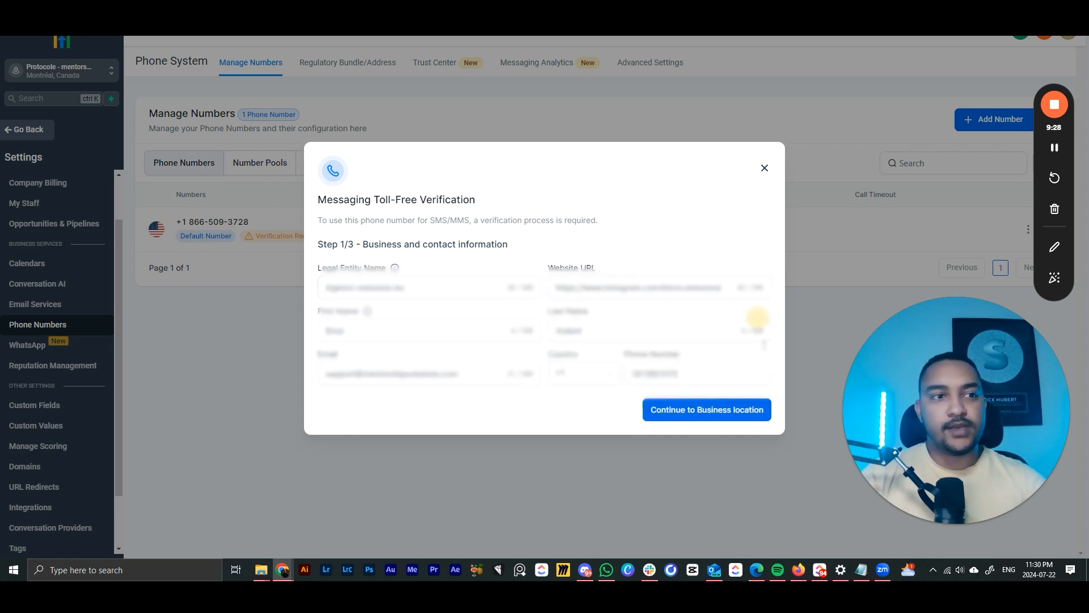
{"action": "left_click", "coordinate": [743, 412]}
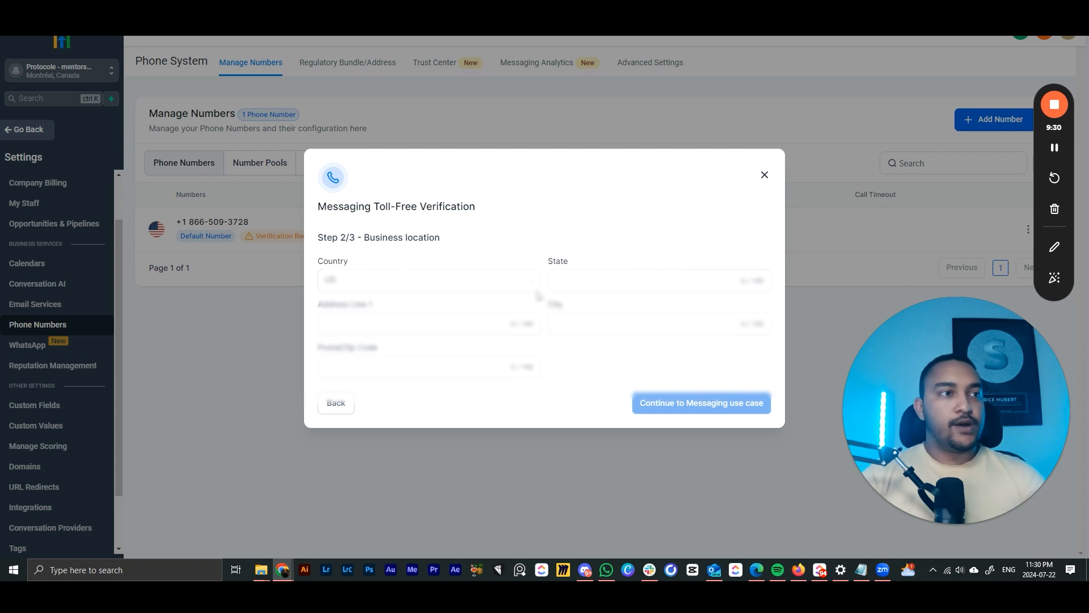
{"action": "left_click", "coordinate": [386, 280]}
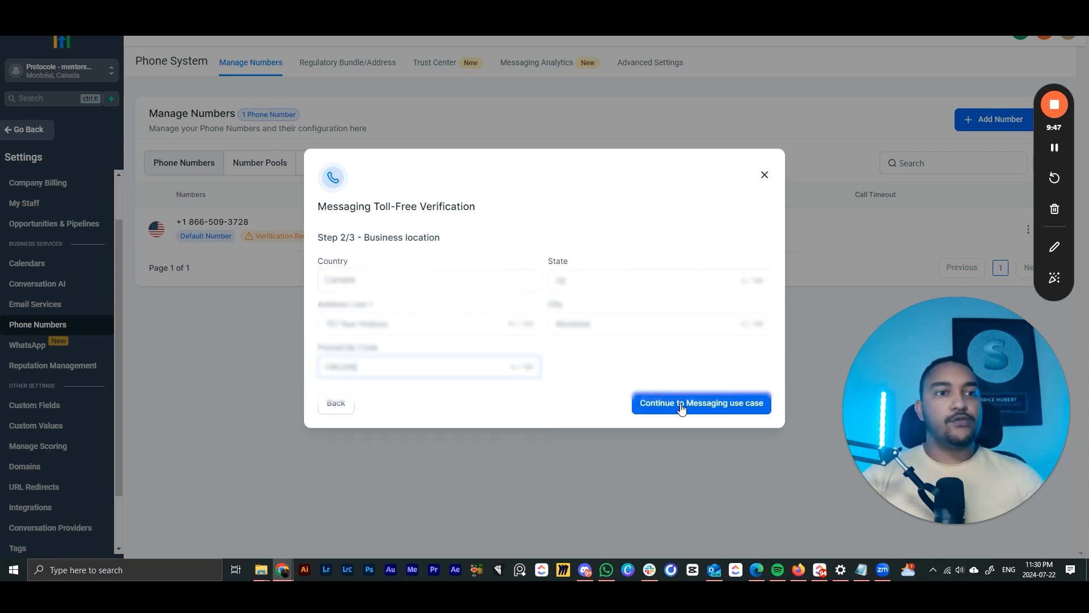
{"action": "left_click", "coordinate": [681, 404]}
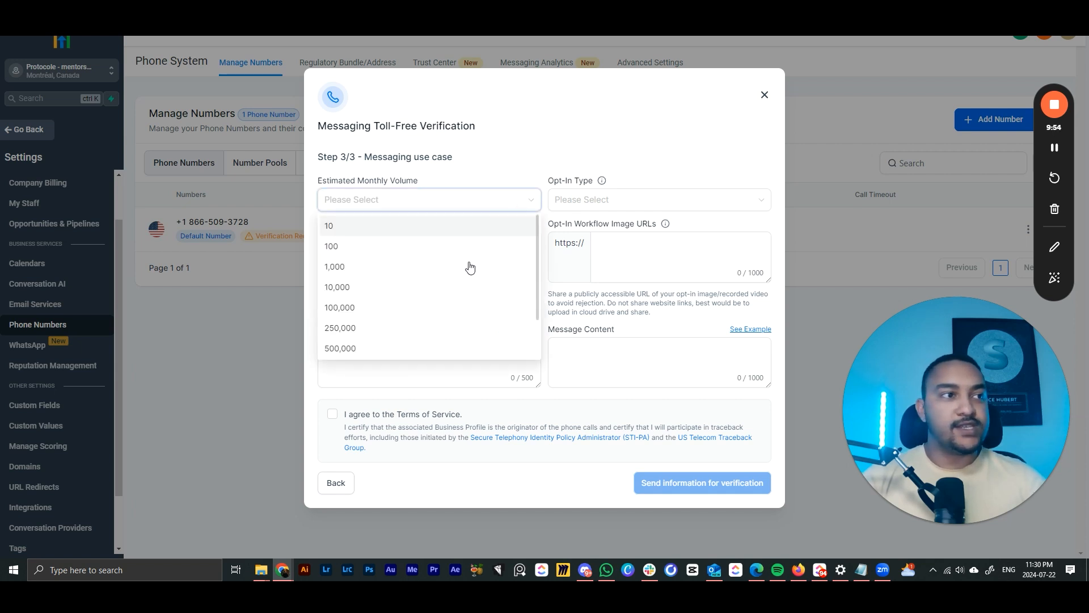
Set the estimated monthly volume to 10,000 and the opt-in type to Web Form in the messaging use case.
{"action": "left_click", "coordinate": [386, 295]}
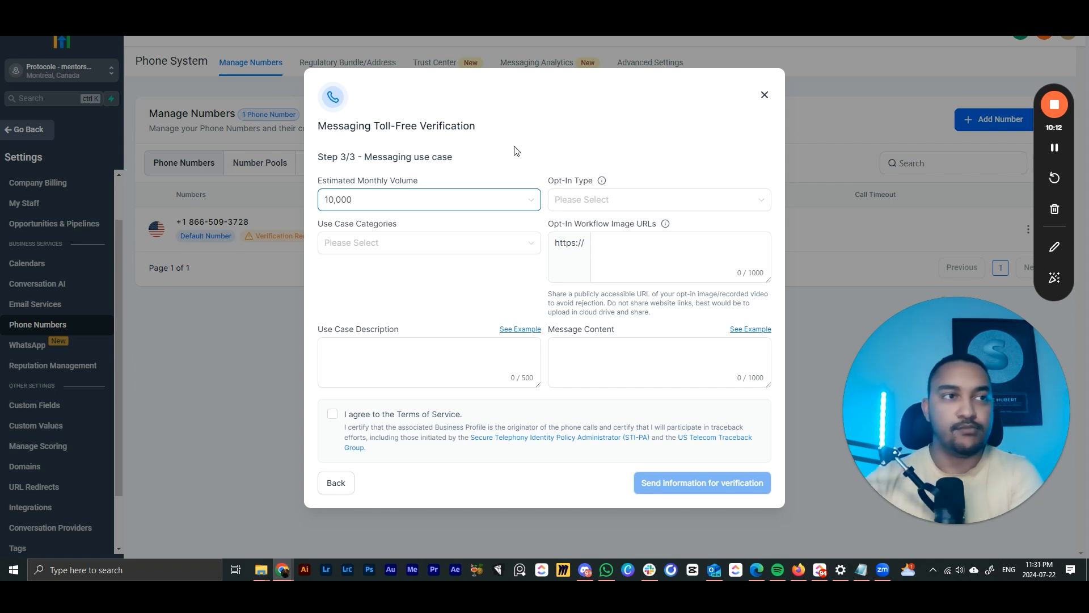
{"action": "left_click", "coordinate": [486, 201]}
{"action": "scroll", "coordinate": [418, 329], "scroll_direction": "down", "scroll_amount": 2}
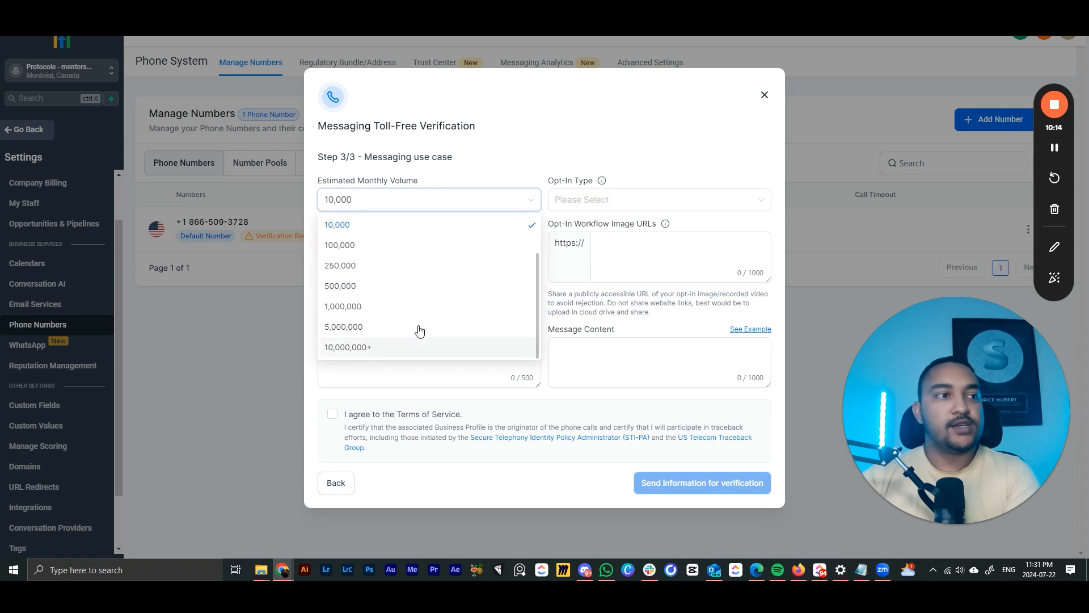
{"action": "scroll", "coordinate": [408, 323], "scroll_direction": "up", "scroll_amount": 2}
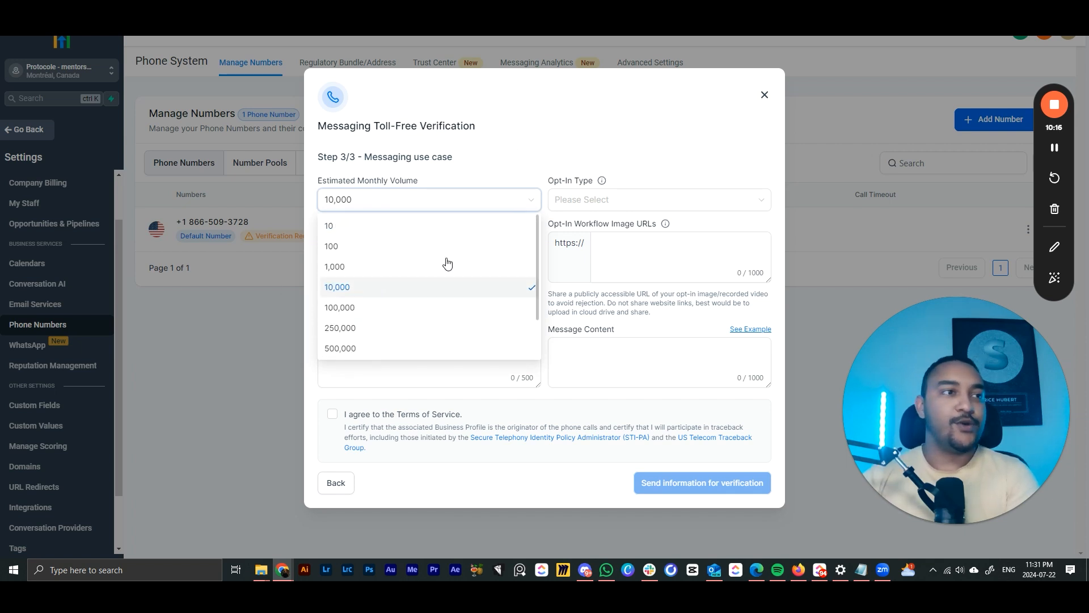
{"action": "left_click", "coordinate": [566, 136]}
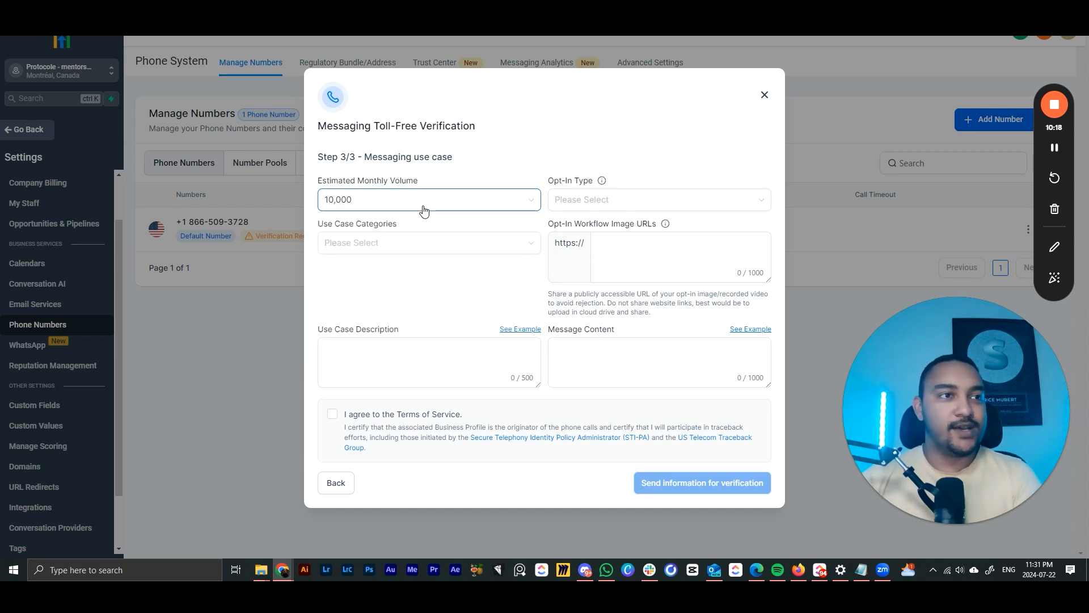
{"action": "left_click", "coordinate": [620, 200]}
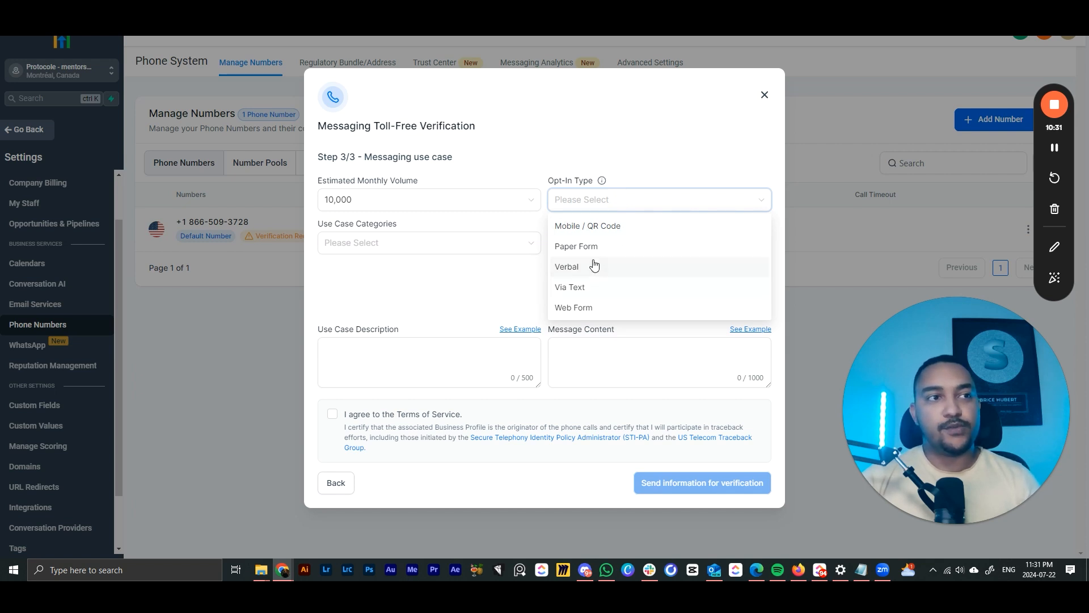
{"action": "left_click", "coordinate": [615, 313]}
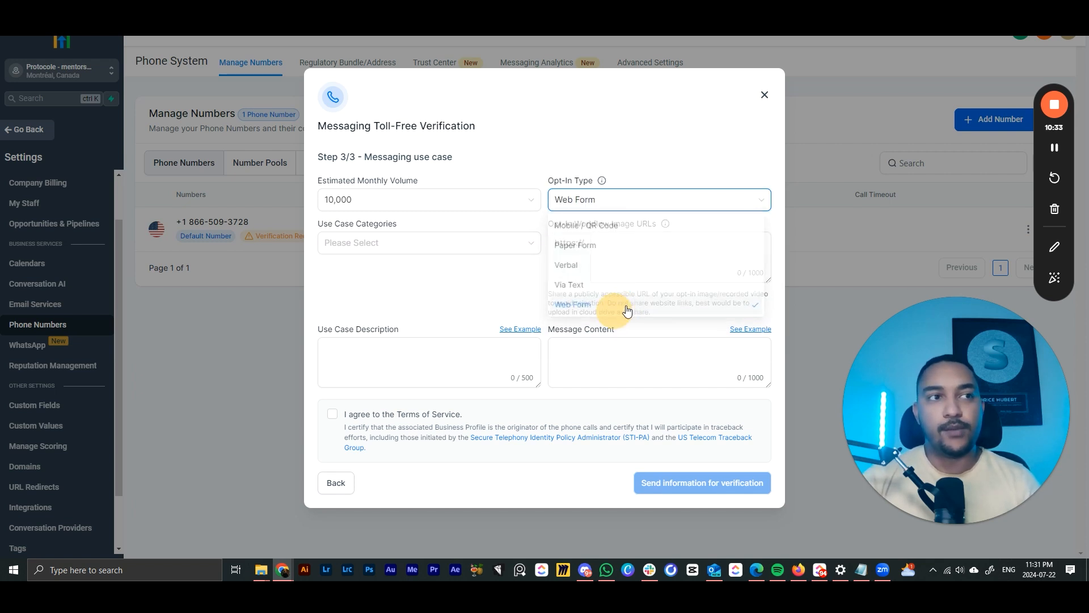
Choose Marketing, Customer Care and Delivery Notifications as the use case categories.
{"action": "left_click", "coordinate": [388, 244]}
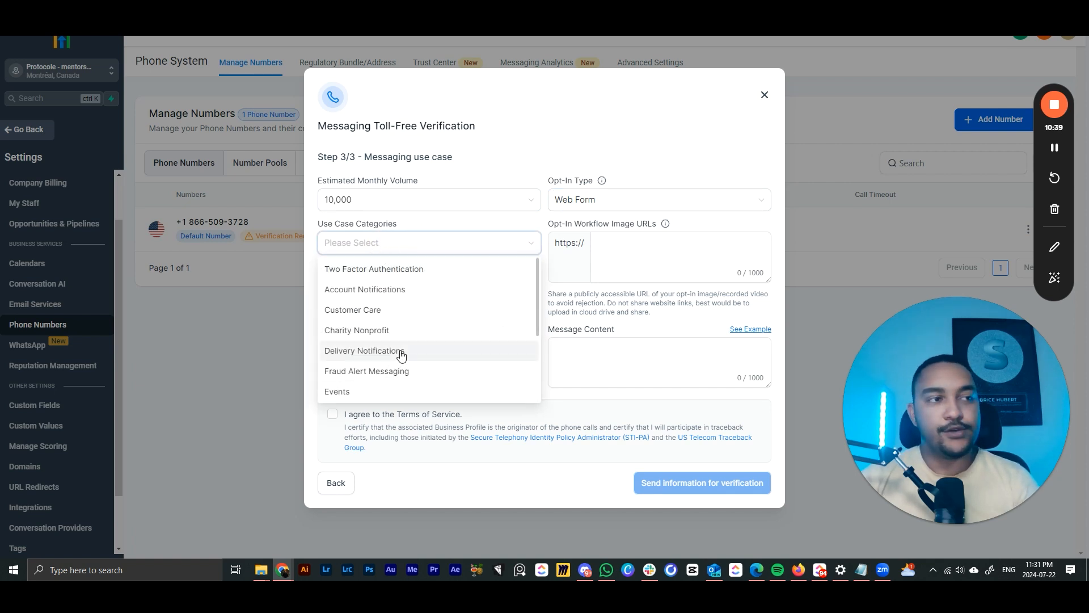
{"action": "scroll", "coordinate": [401, 354], "scroll_direction": "down", "scroll_amount": 5}
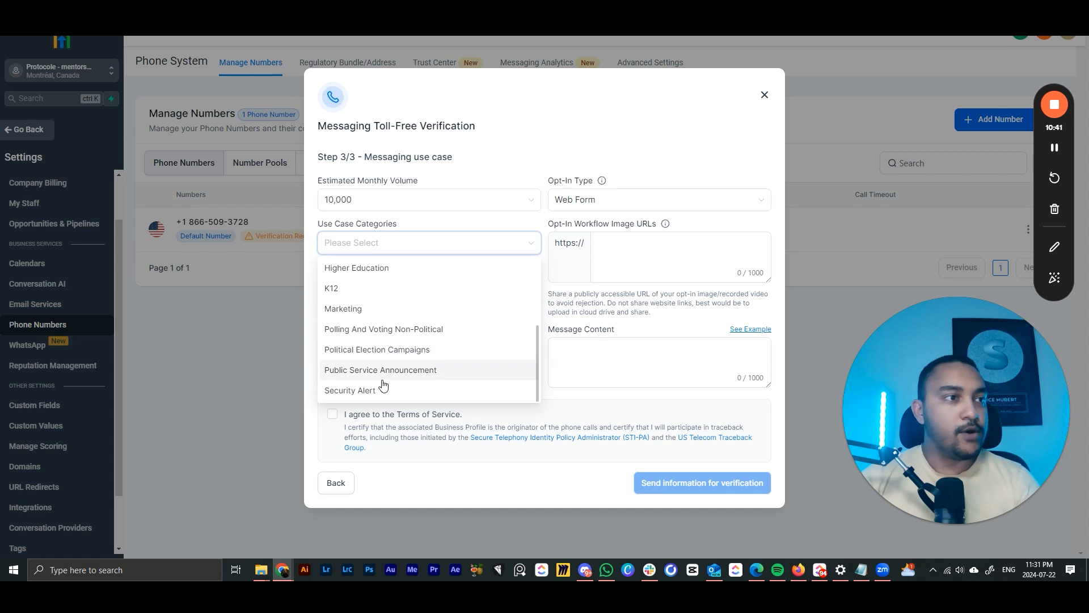
{"action": "scroll", "coordinate": [384, 385], "scroll_direction": "up", "scroll_amount": 2}
{"action": "left_click", "coordinate": [388, 363]}
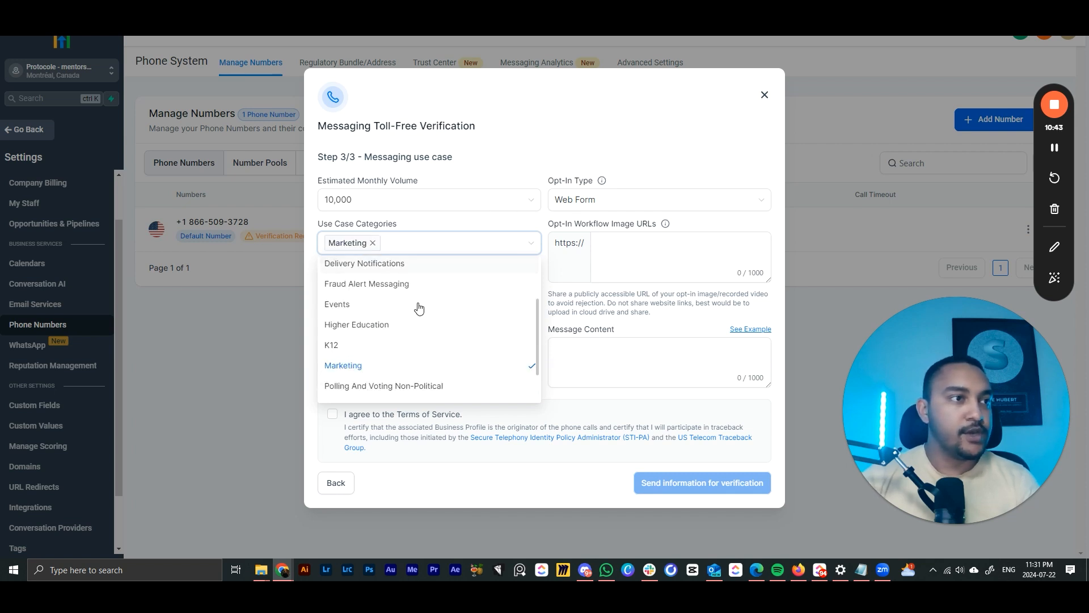
{"action": "scroll", "coordinate": [379, 312], "scroll_direction": "up", "scroll_amount": 3}
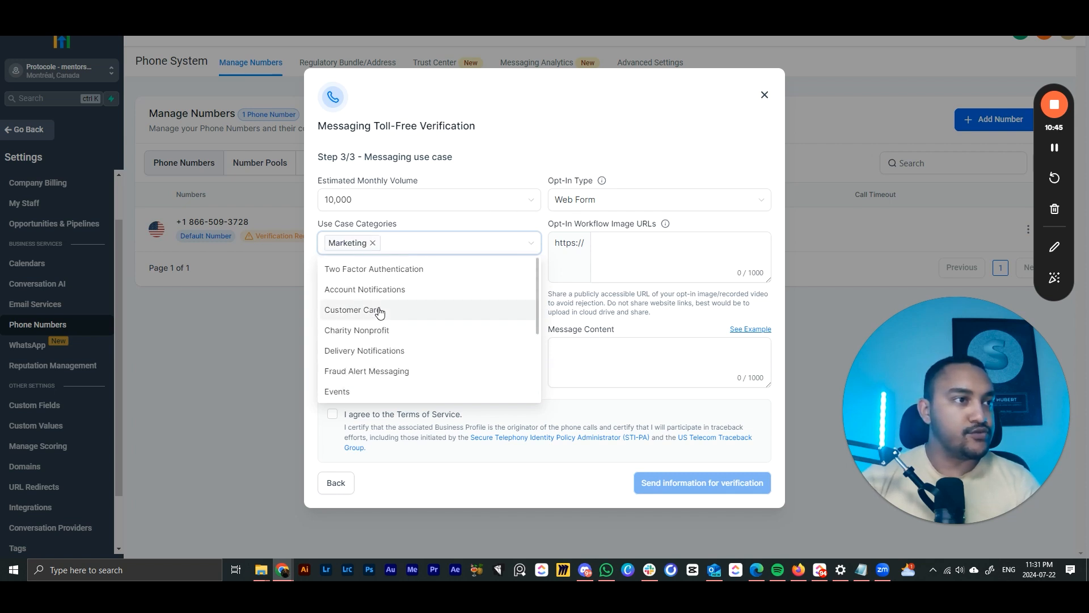
{"action": "left_click", "coordinate": [370, 311]}
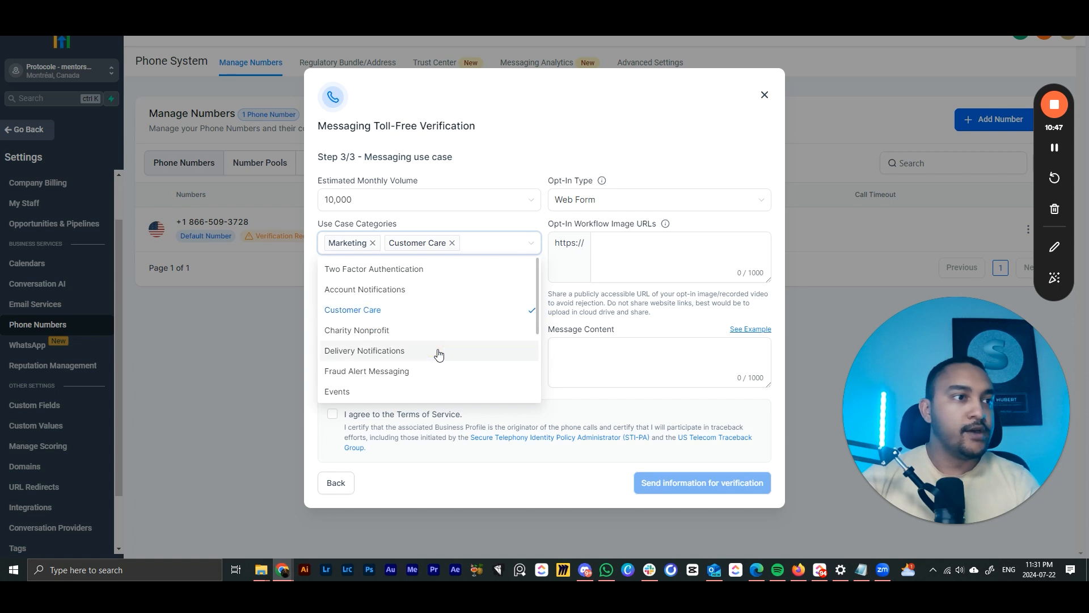
{"action": "left_click", "coordinate": [387, 354]}
{"action": "left_click", "coordinate": [577, 128]}
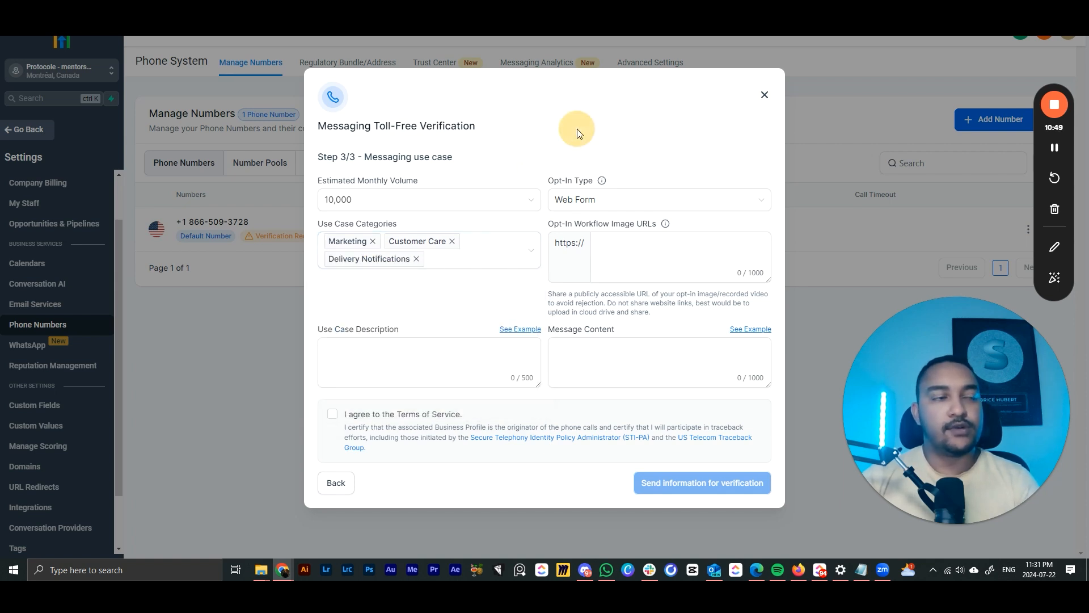
Enter "SMS de rappel pour une prise de rendez-vous" as the use case description, leaving the opt-in image URL empty.
{"action": "left_click", "coordinate": [613, 245]}
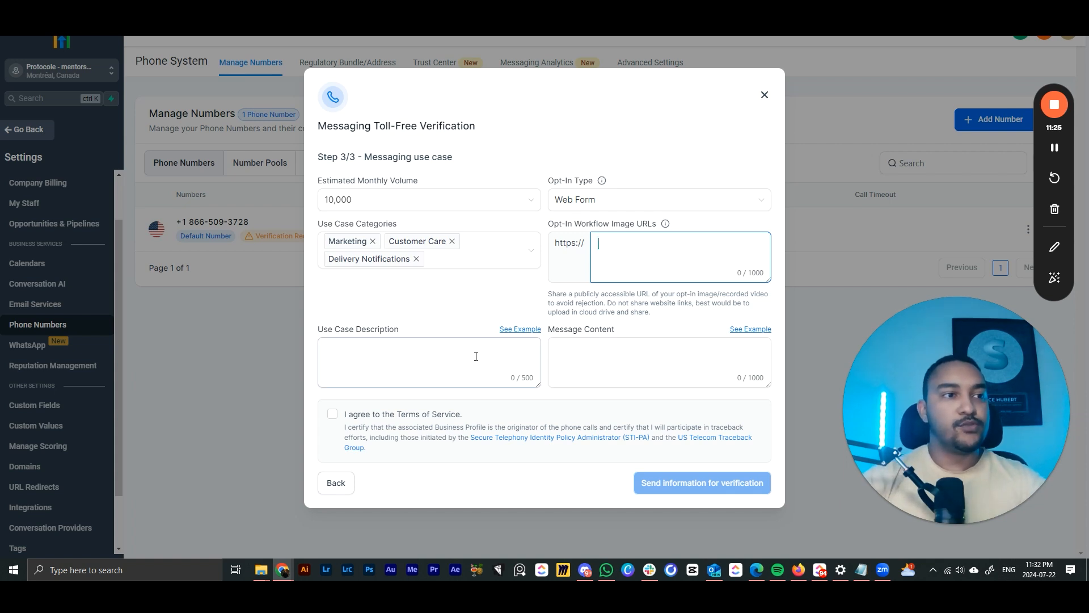
{"action": "left_click", "coordinate": [445, 363]}
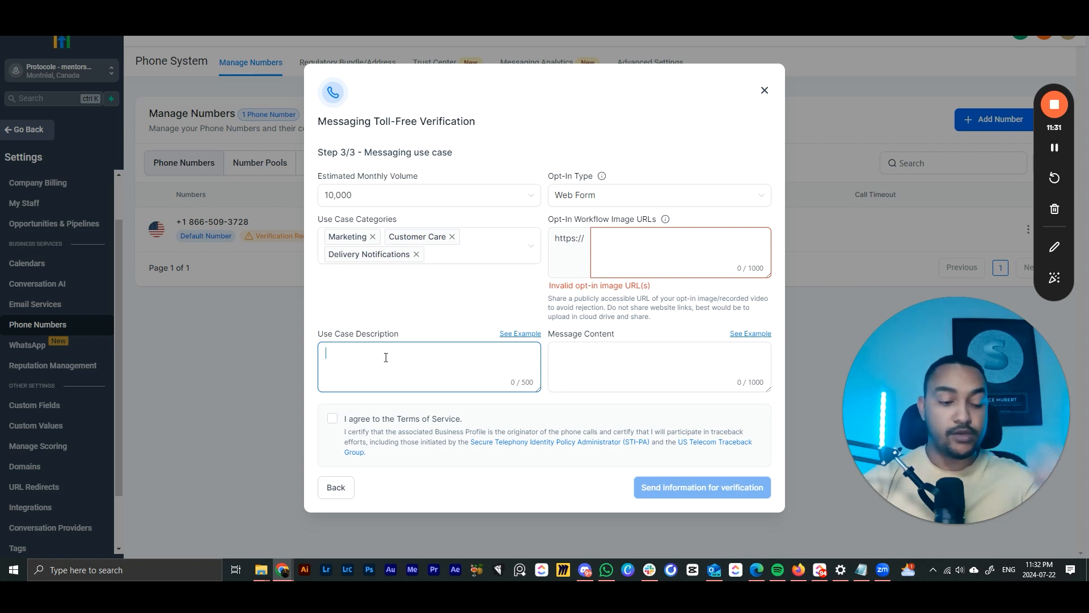
{"action": "type", "text": "SMS de rapp"}
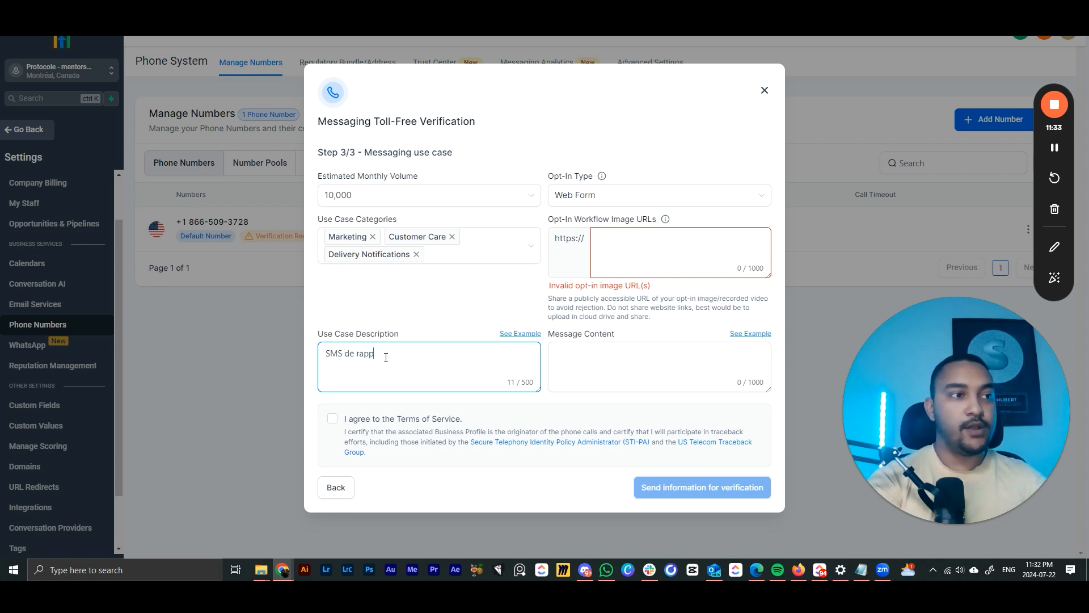
{"action": "type", "text": "el pour une prise de rendez-vous"}
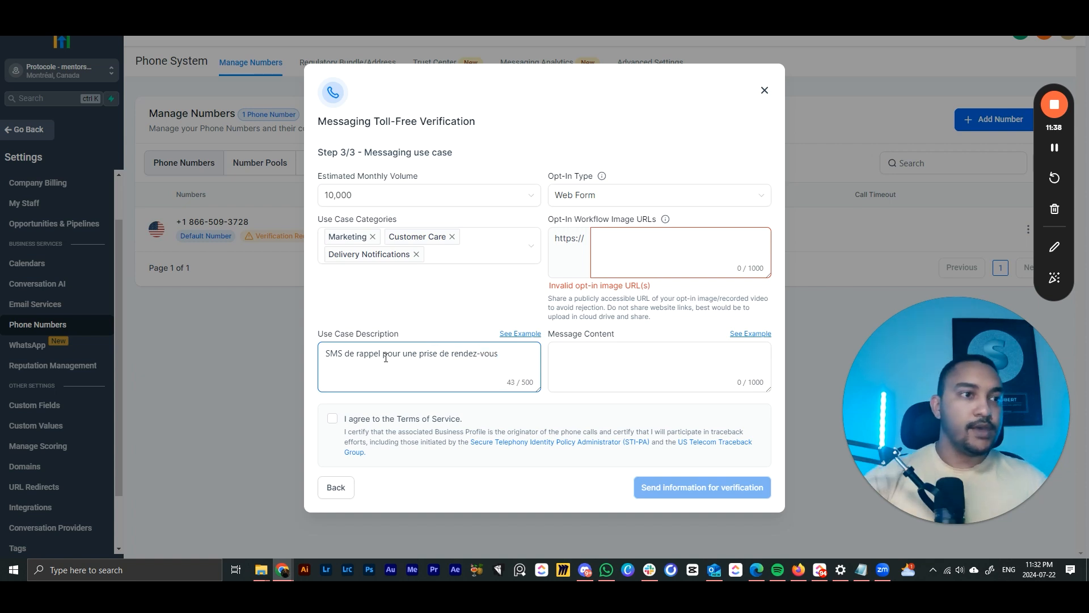
Consult the message content examples and write a French appointment confirmation with a name placeholder, the sender's introduction and a reply-STOP opt-out.
{"action": "left_click", "coordinate": [610, 376]}
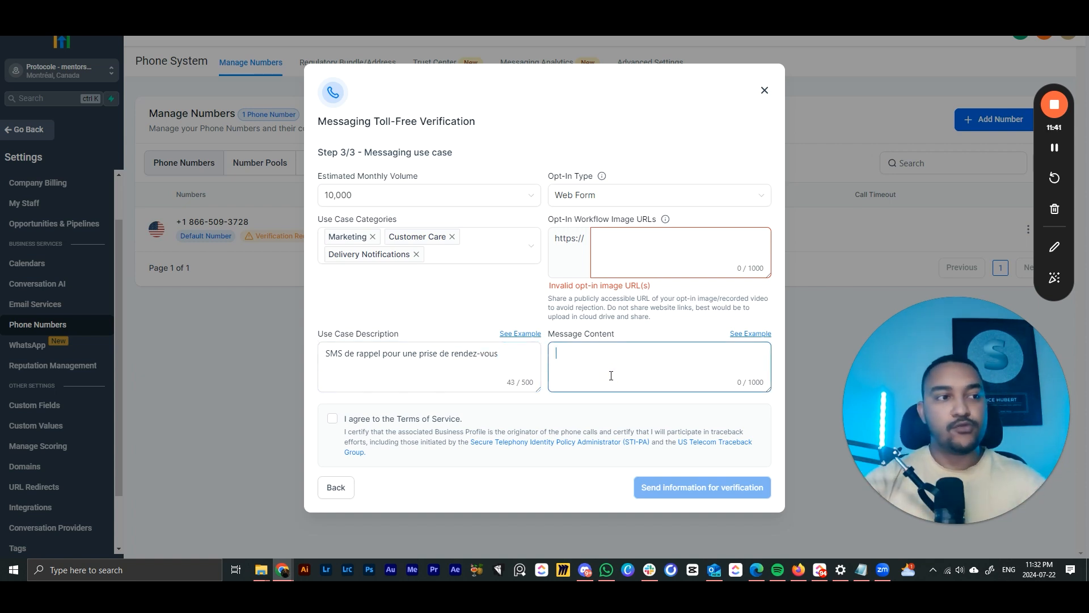
{"action": "left_click", "coordinate": [750, 334]}
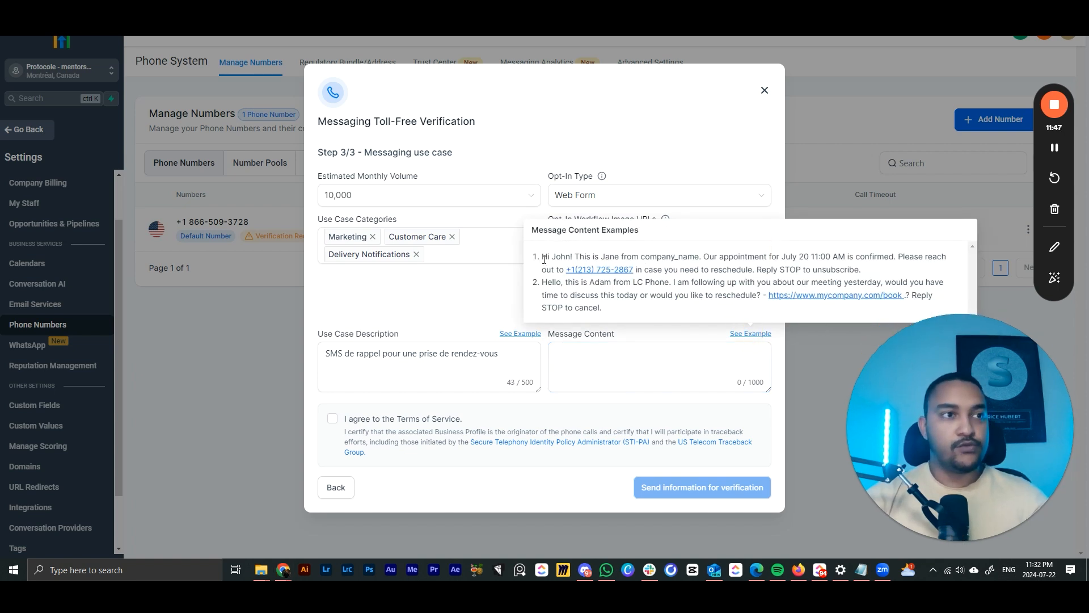
{"action": "left_click_drag", "start_coordinate": [543, 256], "coordinate": [893, 256]}
{"action": "left_click", "coordinate": [600, 259]}
{"action": "left_click", "coordinate": [706, 255]}
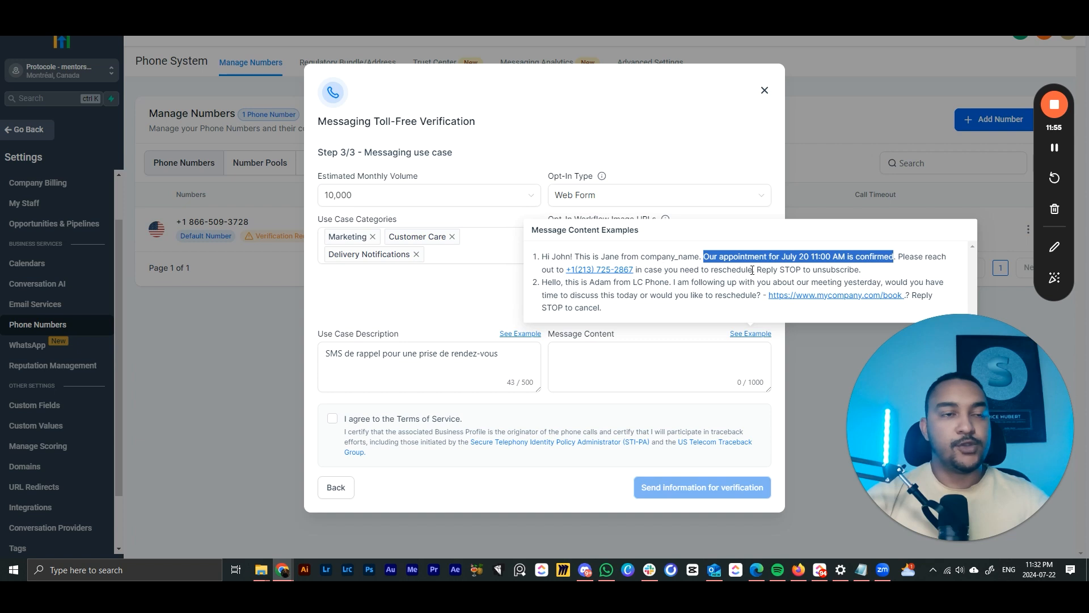
{"action": "left_click_drag", "start_coordinate": [758, 269], "coordinate": [863, 267]}
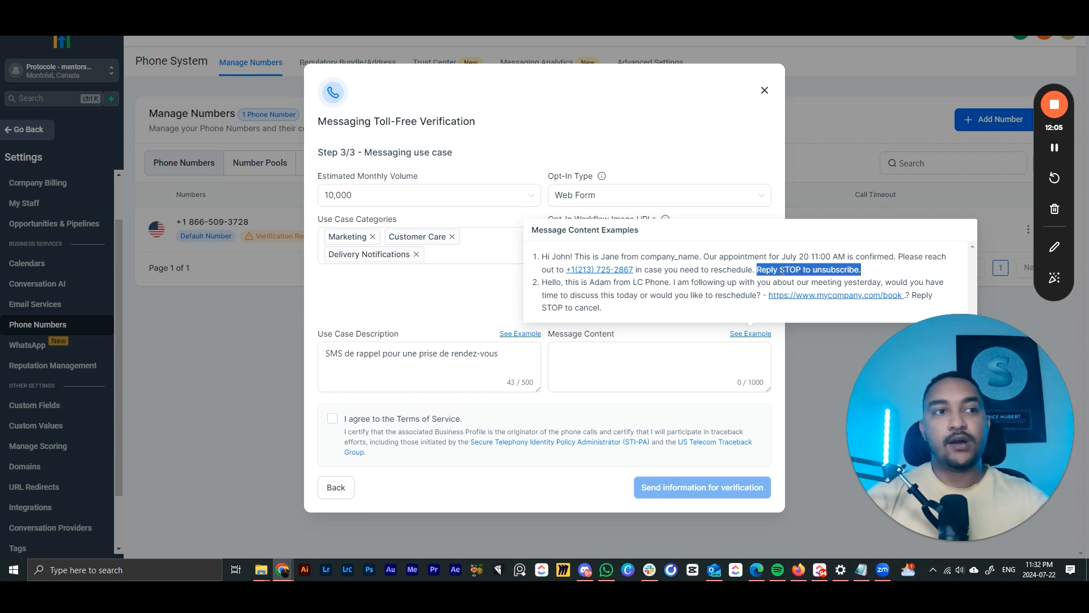
{"action": "left_click", "coordinate": [754, 281]}
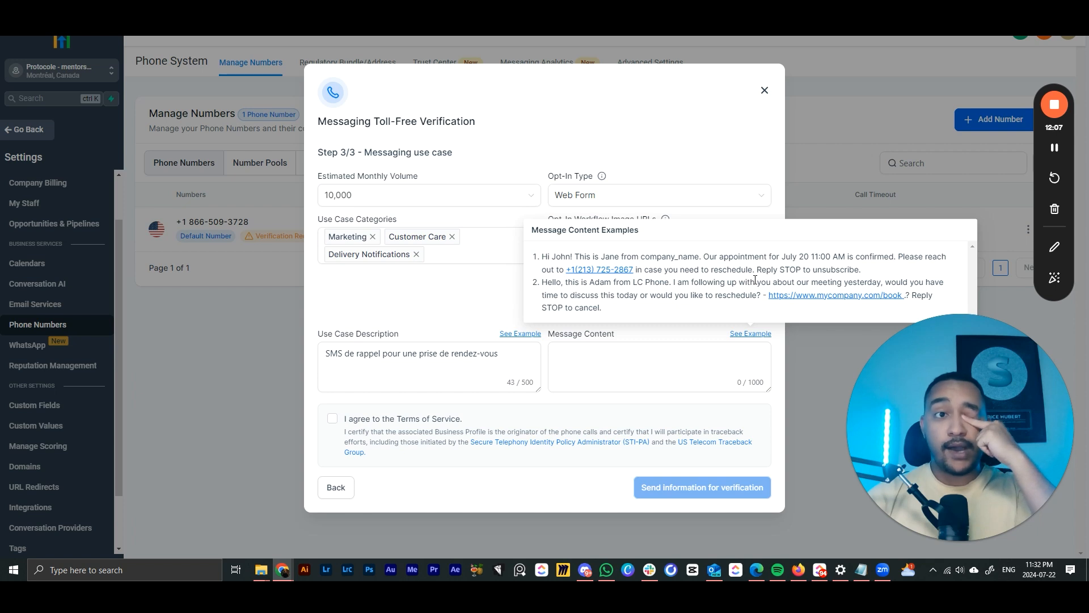
{"action": "left_click", "coordinate": [620, 375]}
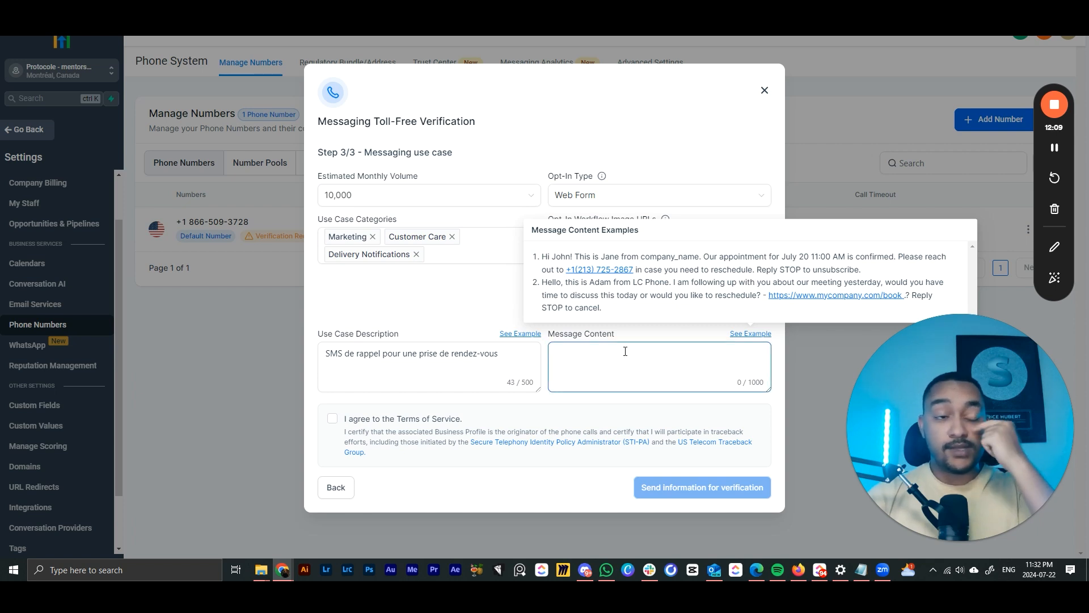
{"action": "left_click", "coordinate": [624, 353]}
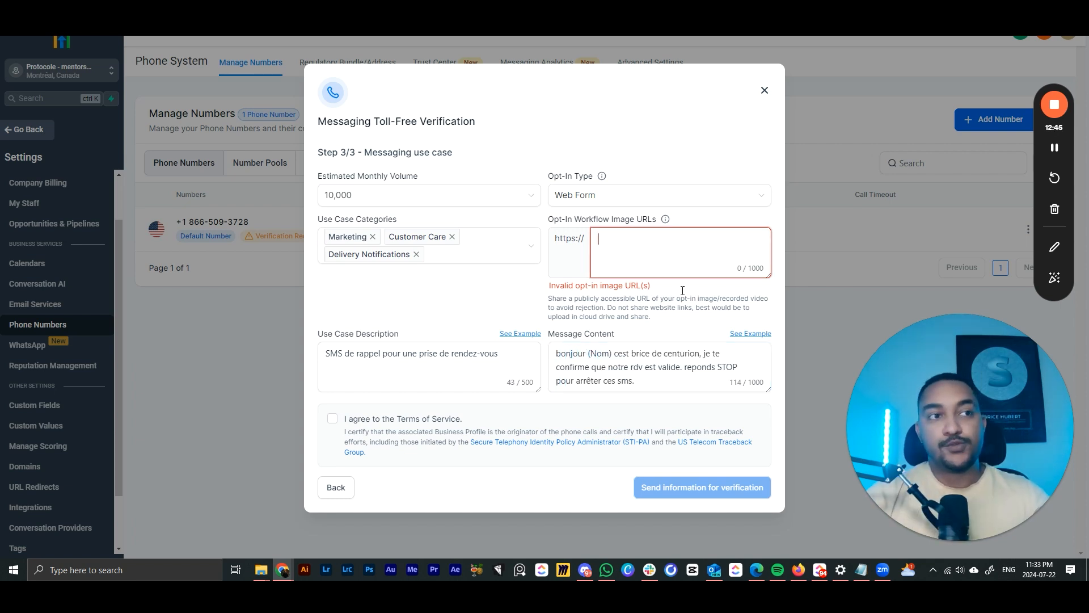
Agree to the Terms of Service and close the toll-free verification form without sending it.
{"action": "left_click", "coordinate": [618, 245]}
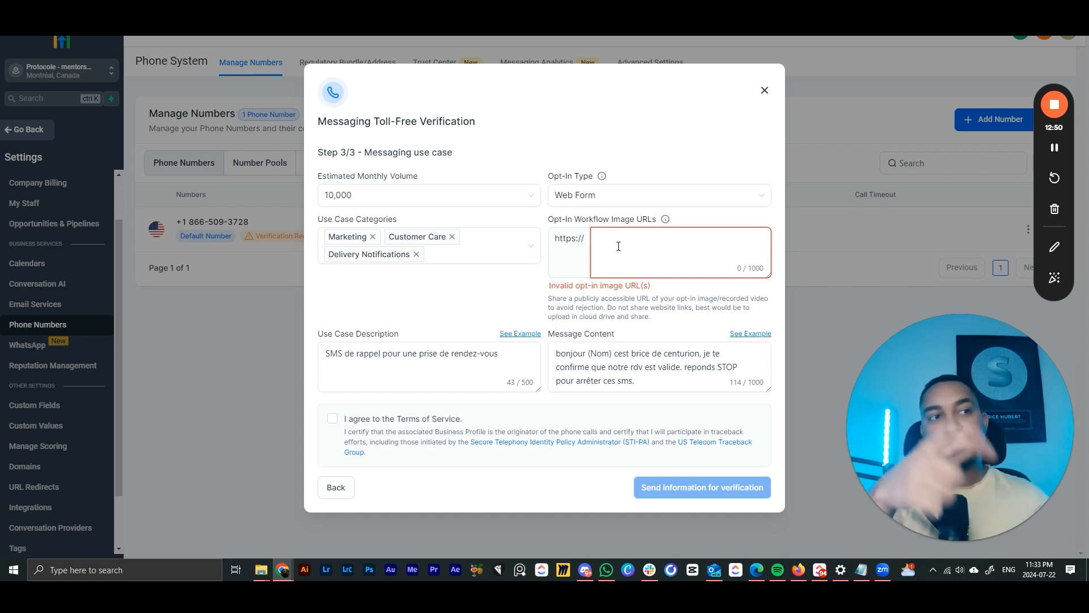
{"action": "left_click", "coordinate": [333, 420]}
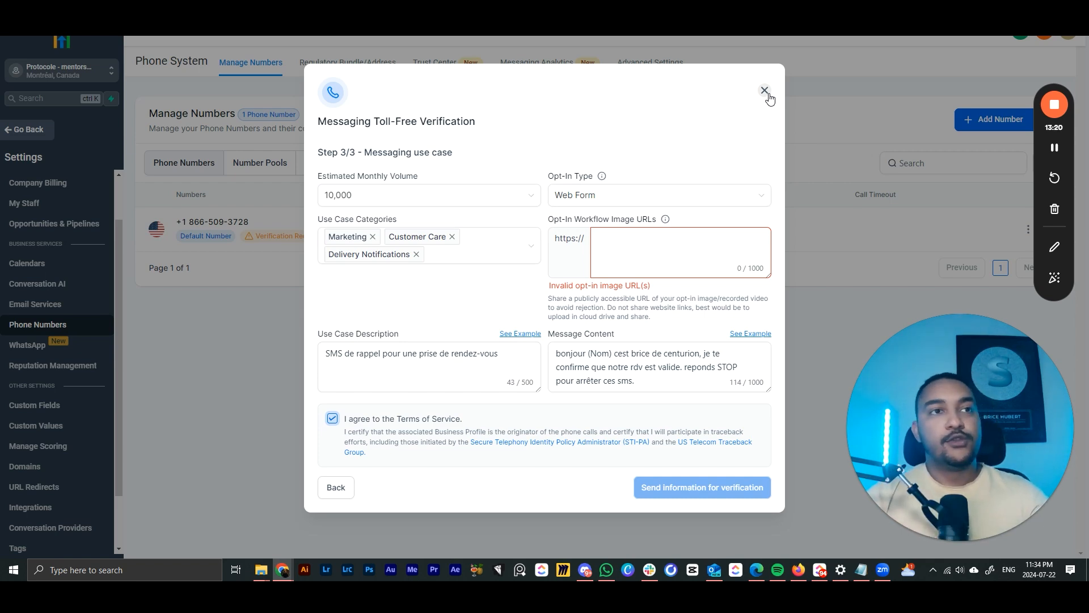
{"action": "left_click", "coordinate": [766, 94]}
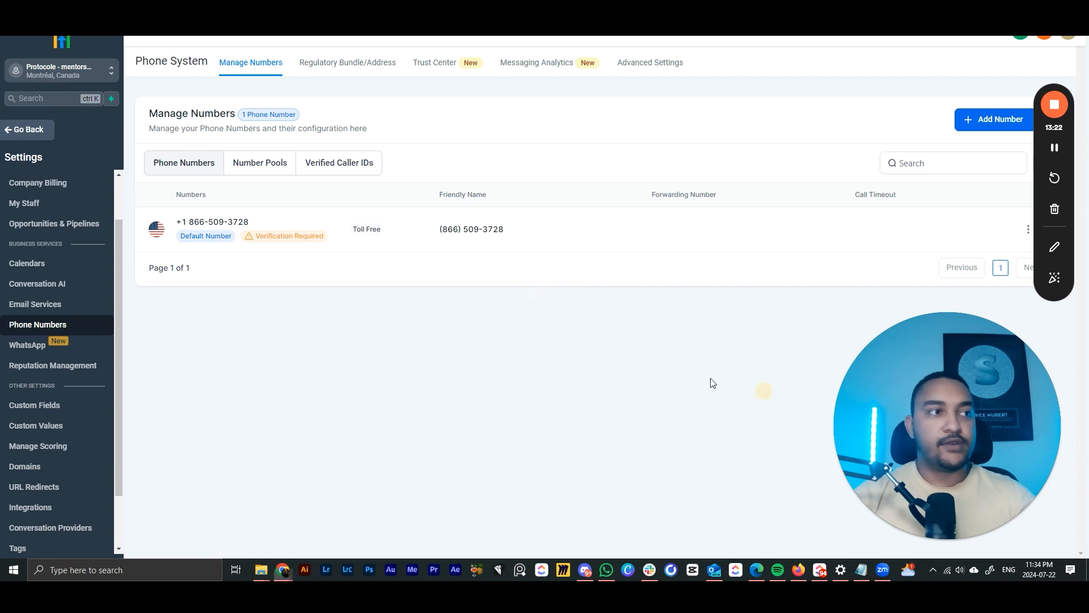
Open the email services settings to review the default SMTP provider.
{"action": "left_click_drag", "start_coordinate": [941, 430], "coordinate": [847, 392]}
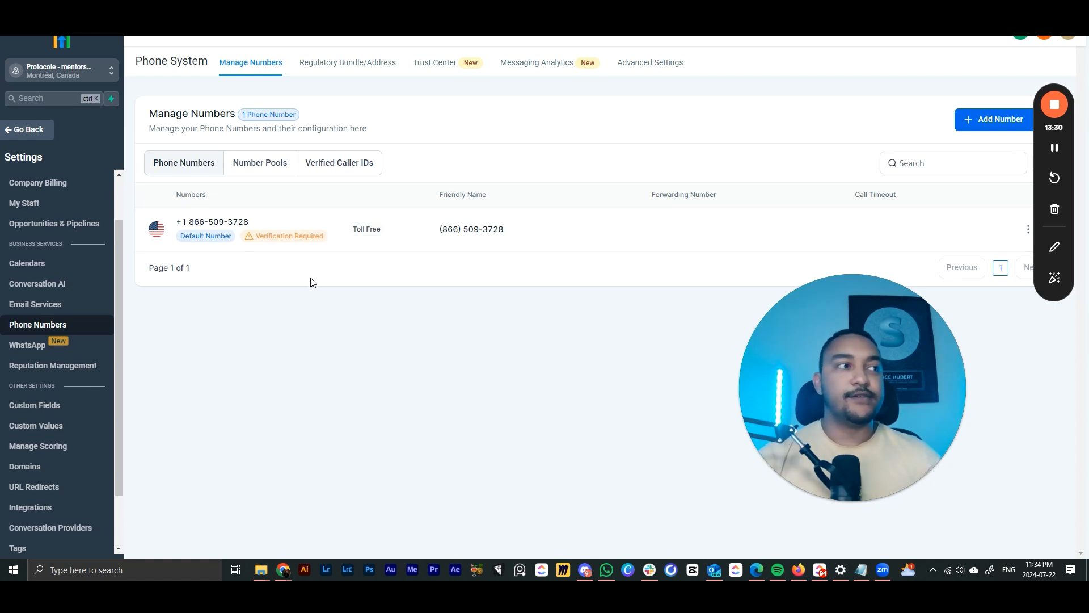
{"action": "left_click", "coordinate": [53, 304]}
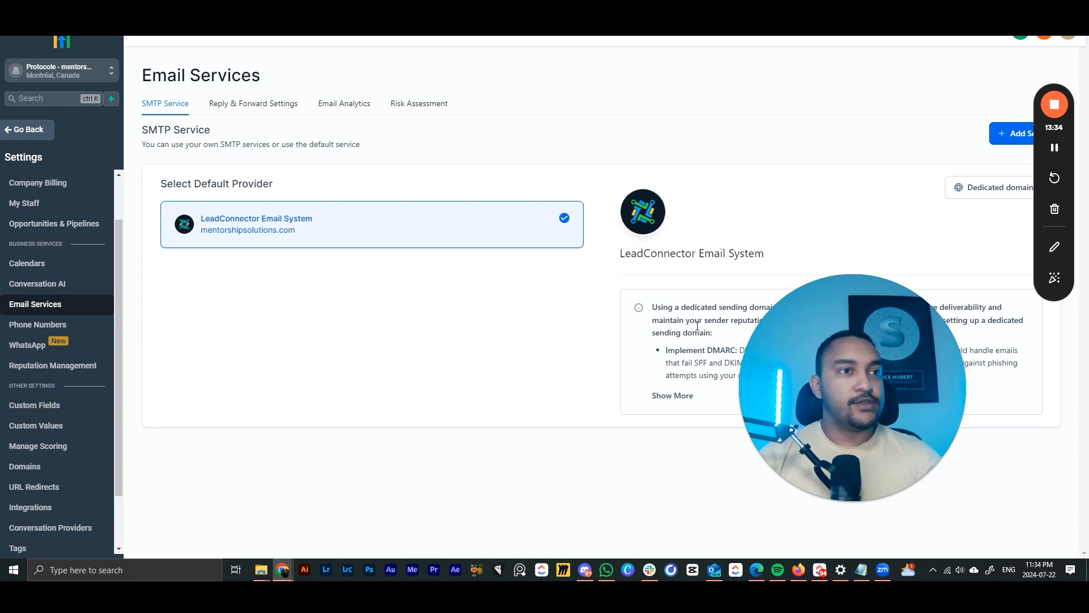
{"action": "left_click_drag", "start_coordinate": [841, 374], "coordinate": [783, 382]}
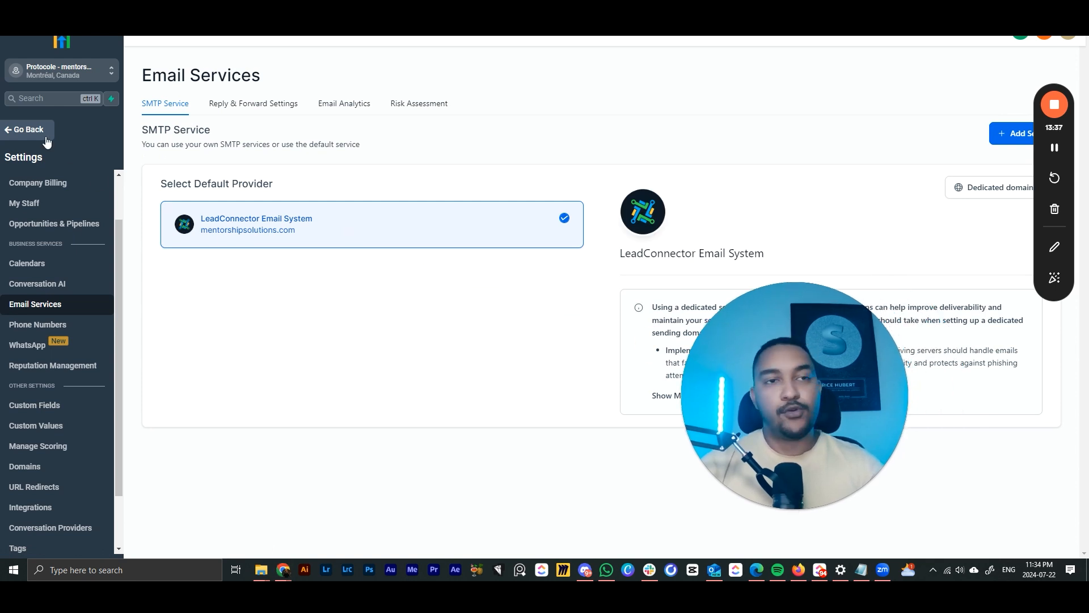